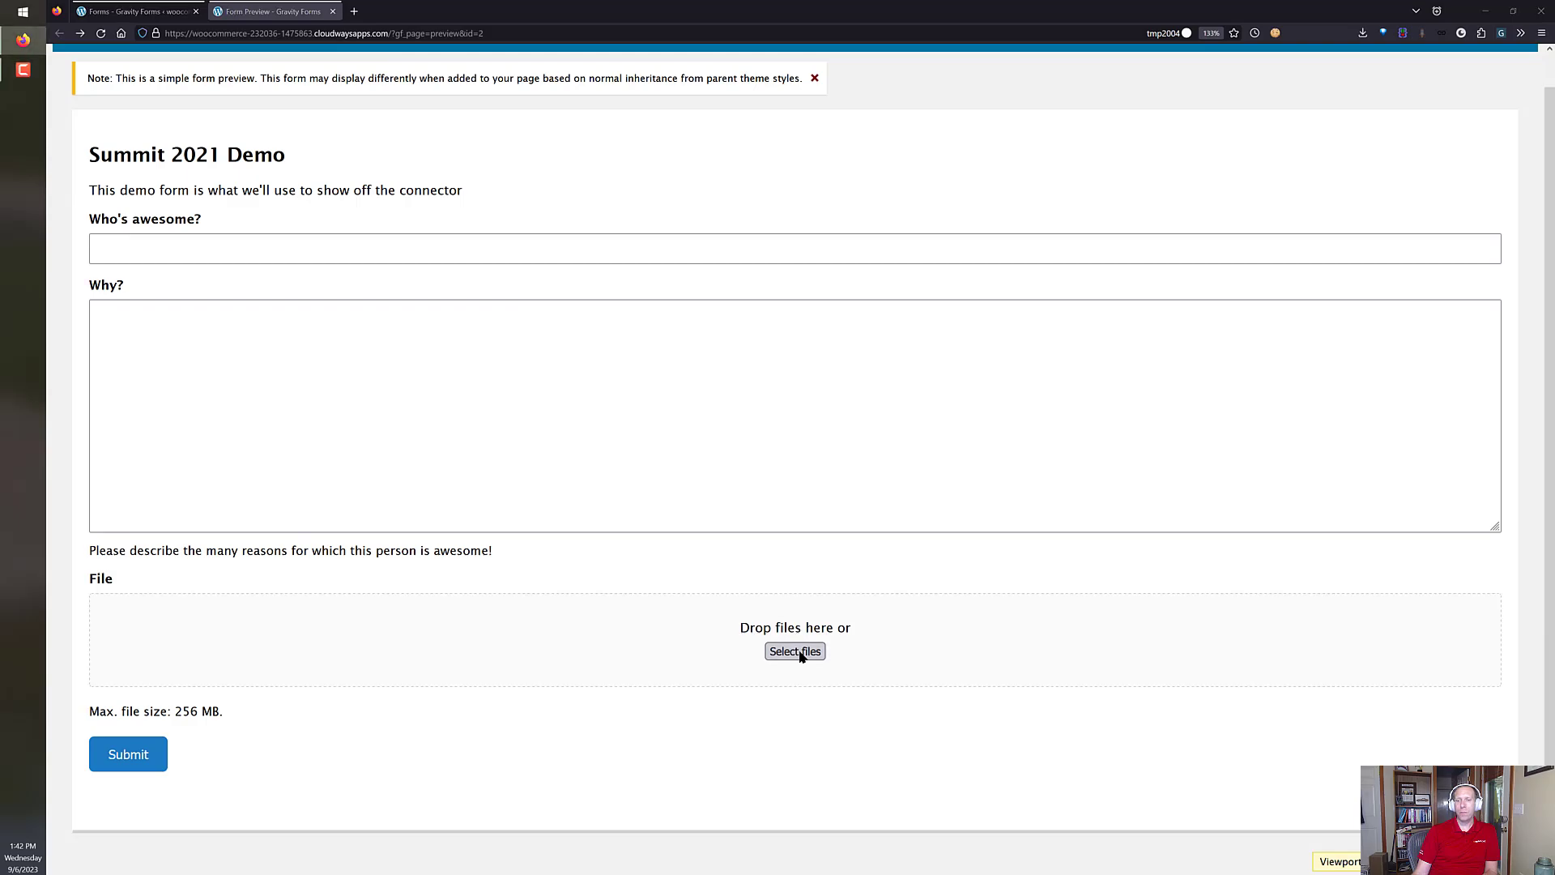
Step: Attach buildbettersoftwarelogo.jpg twice to the File field of the Summit 2021 Demo form and submit the form
click(256, 158)
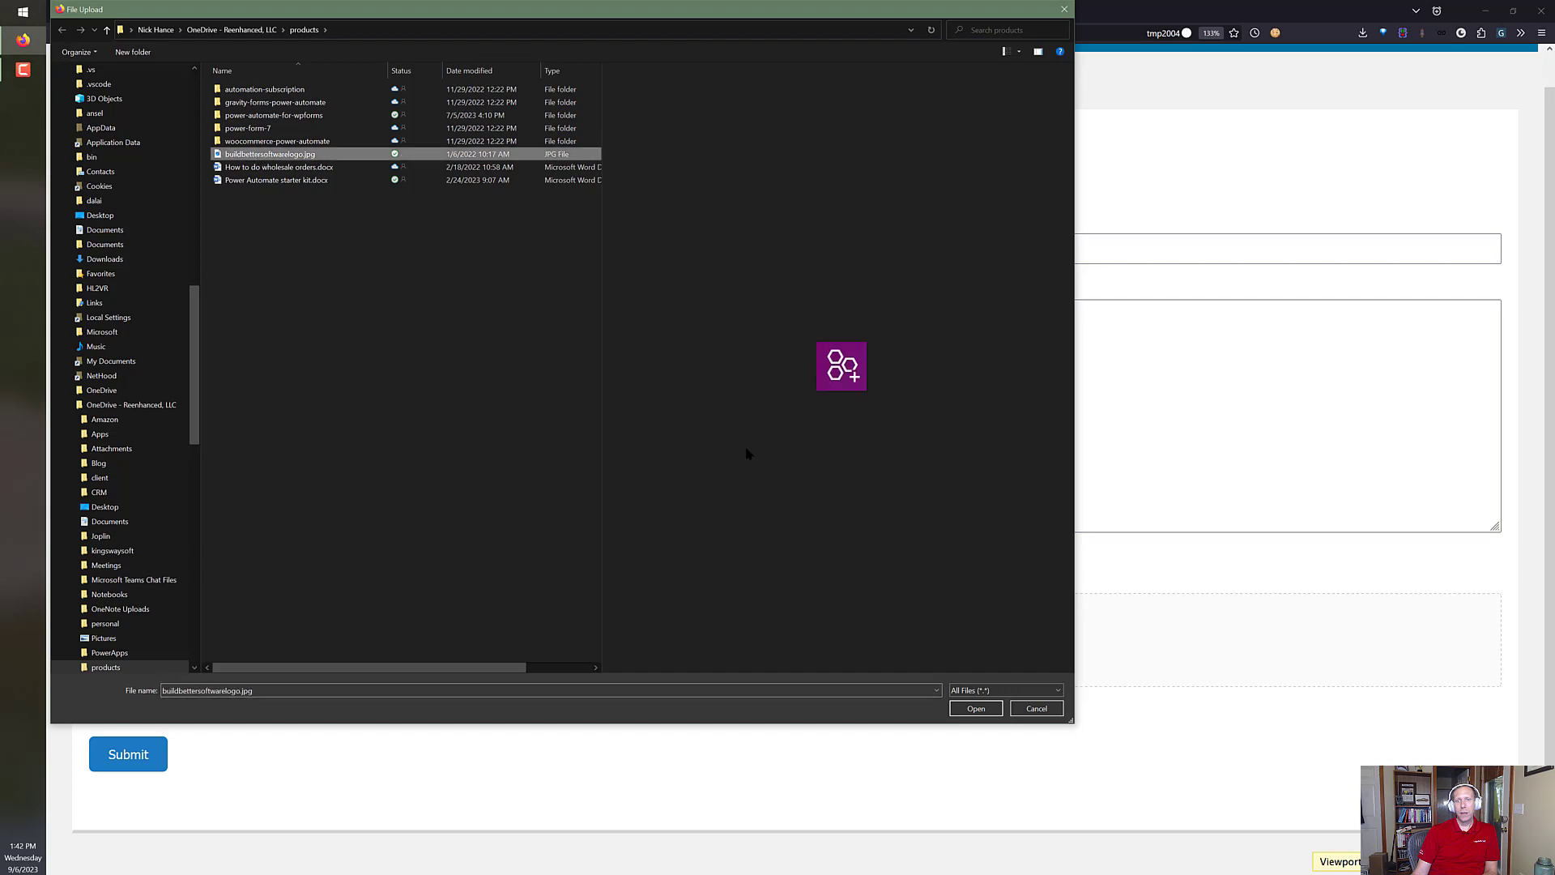
click(976, 709)
click(795, 650)
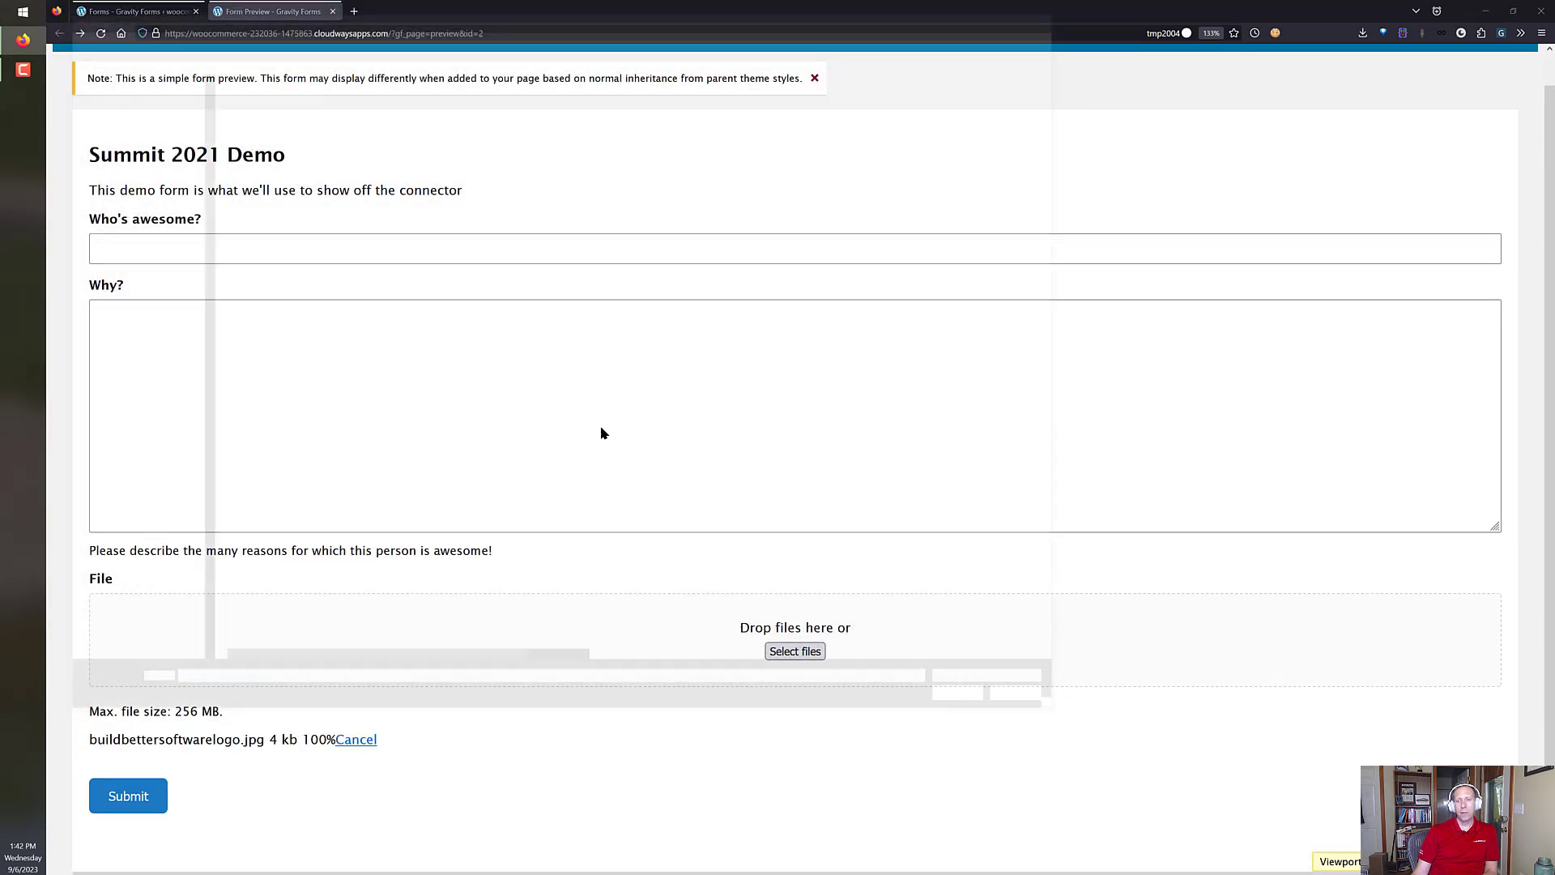
click(288, 155)
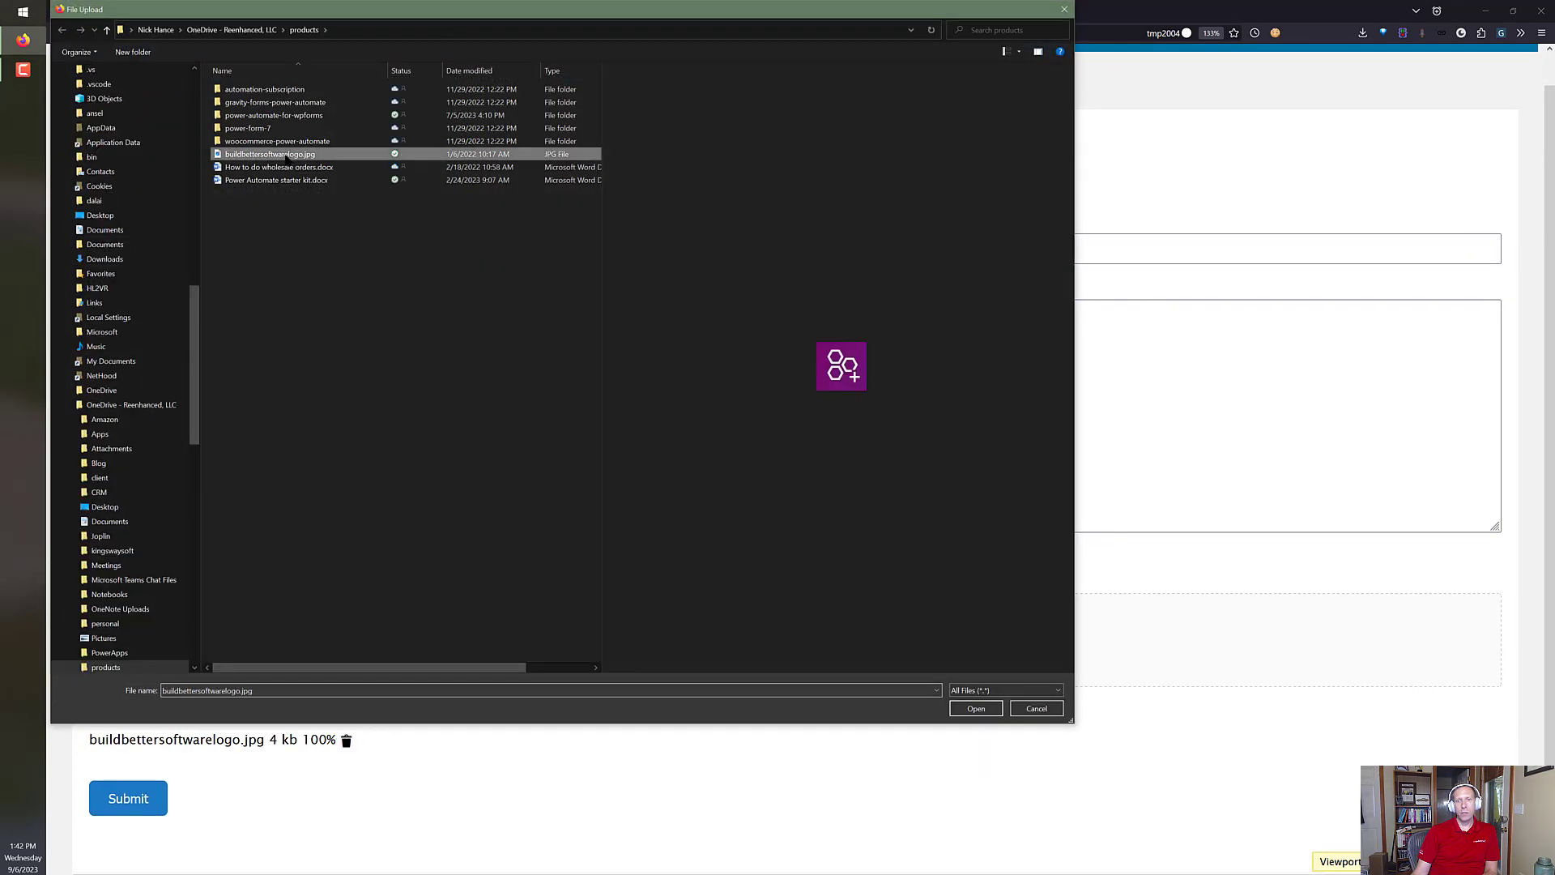
click(976, 709)
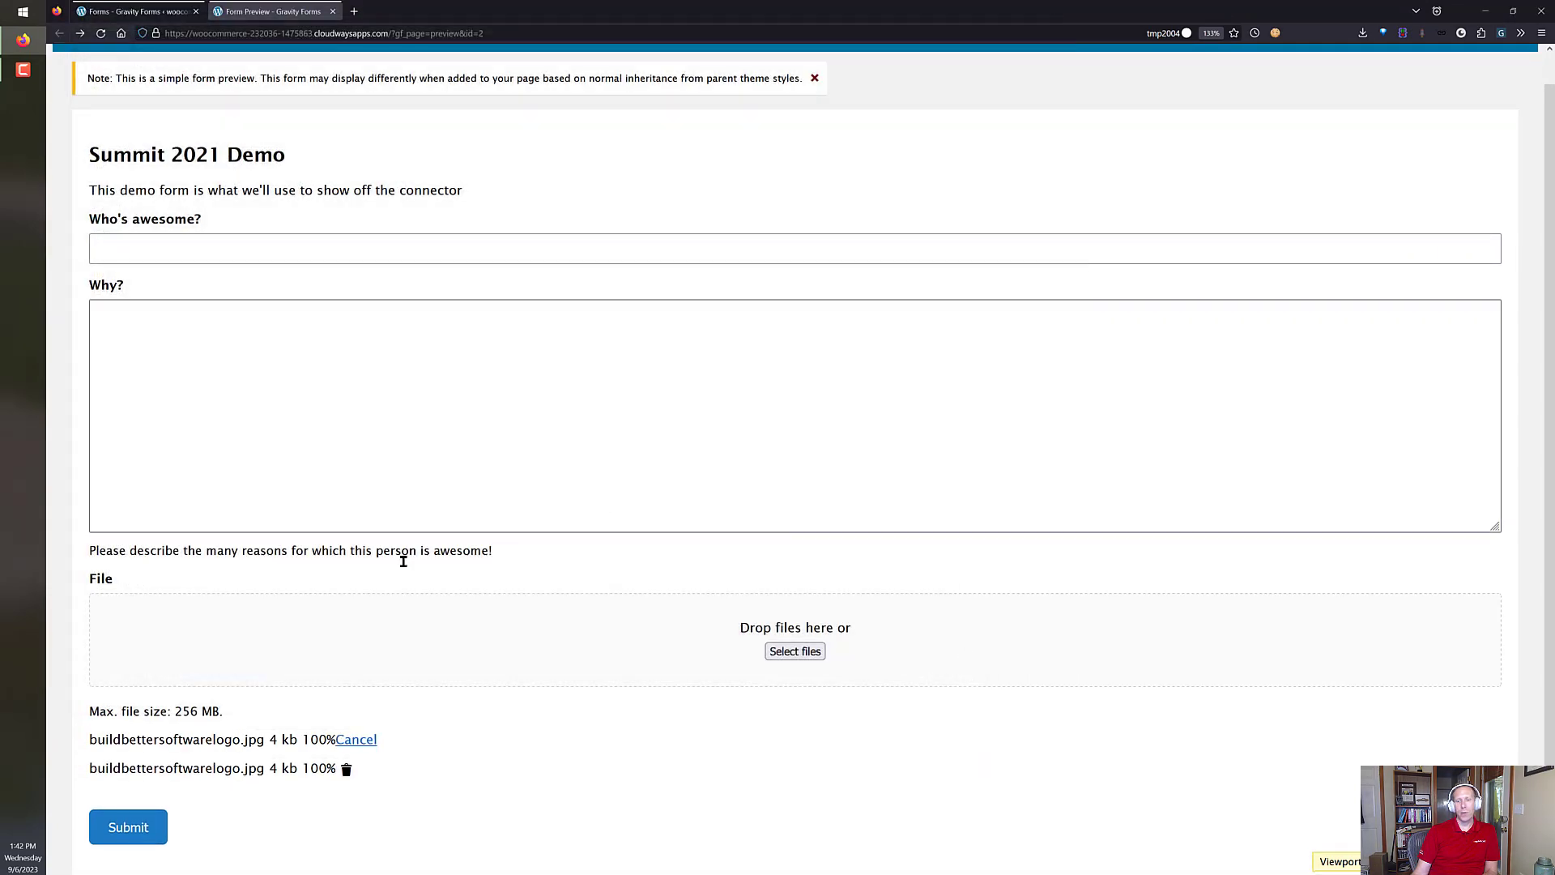
click(140, 837)
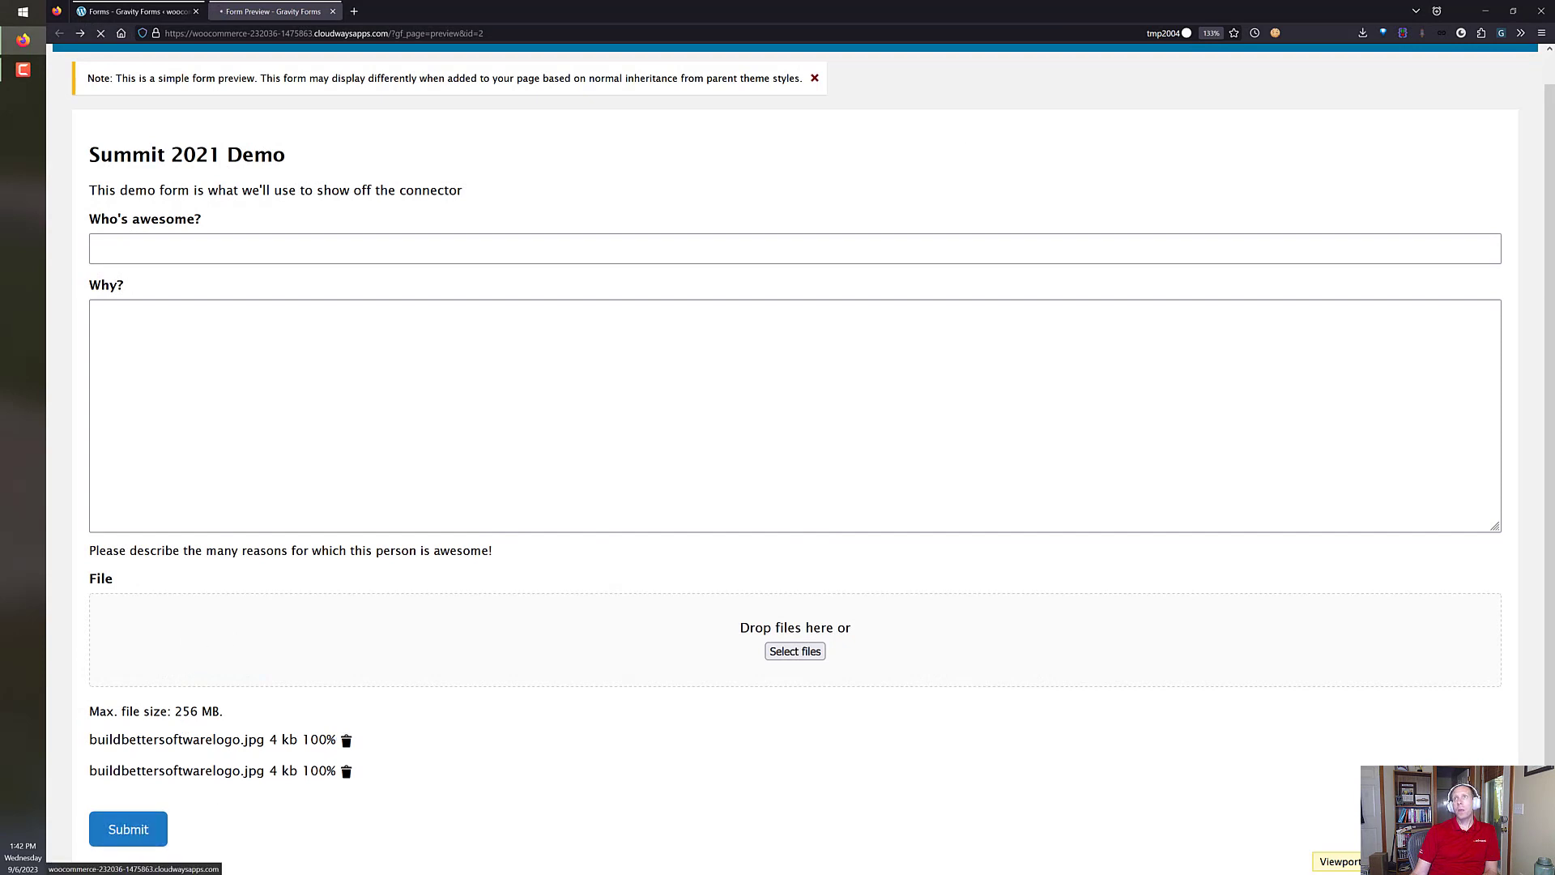
Step: Switch to the Power Apps flow run, collapse the navigation and examine the File value in the Compose action's inputs
drag(843, 2, 760, 292)
click(1015, 292)
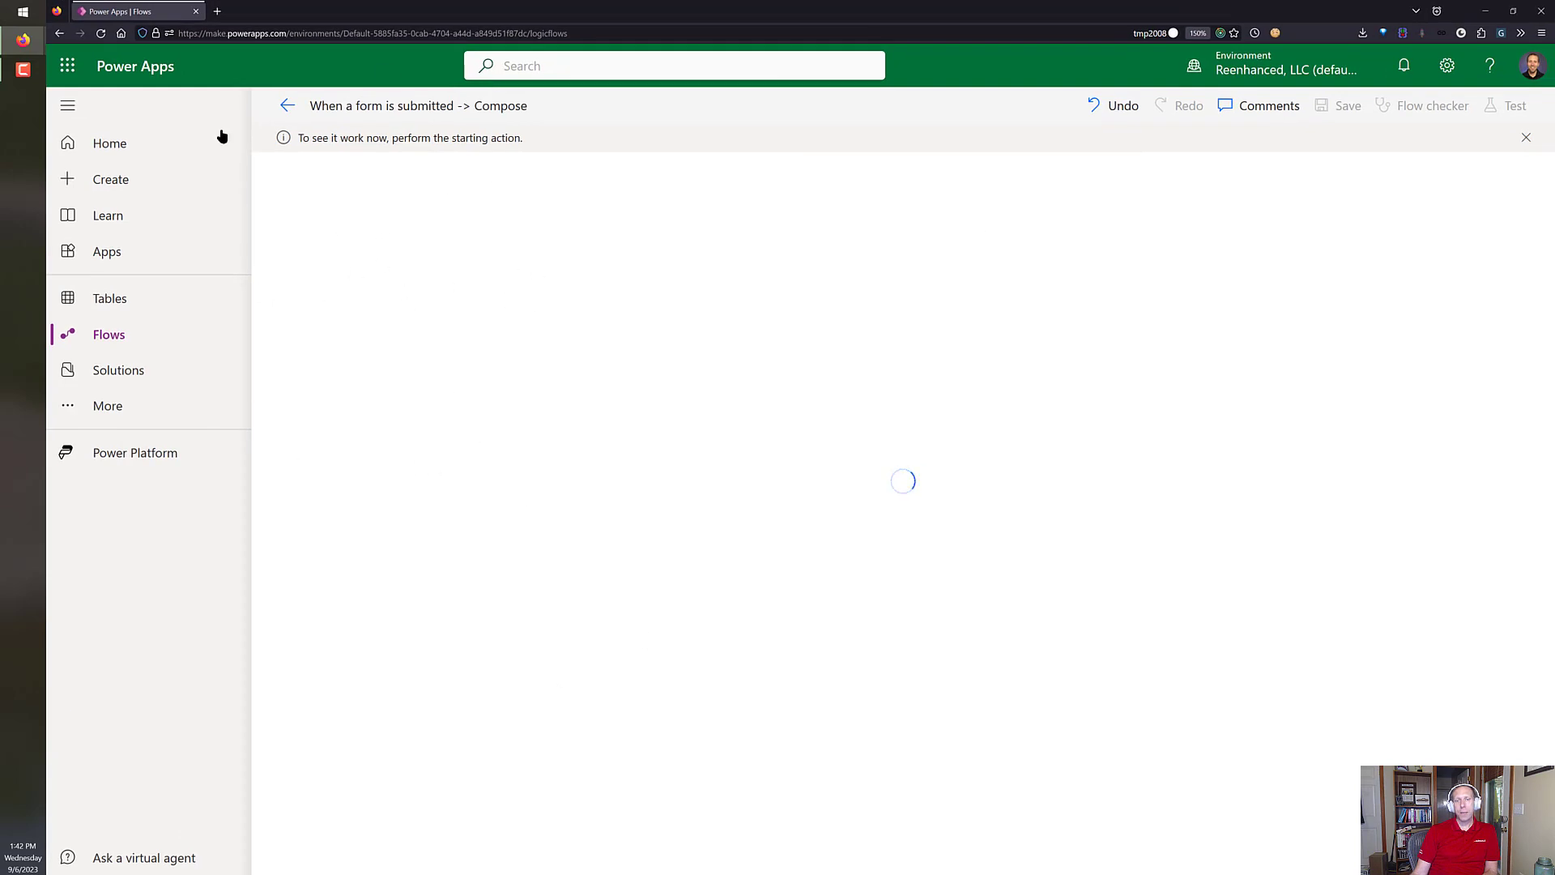
click(68, 106)
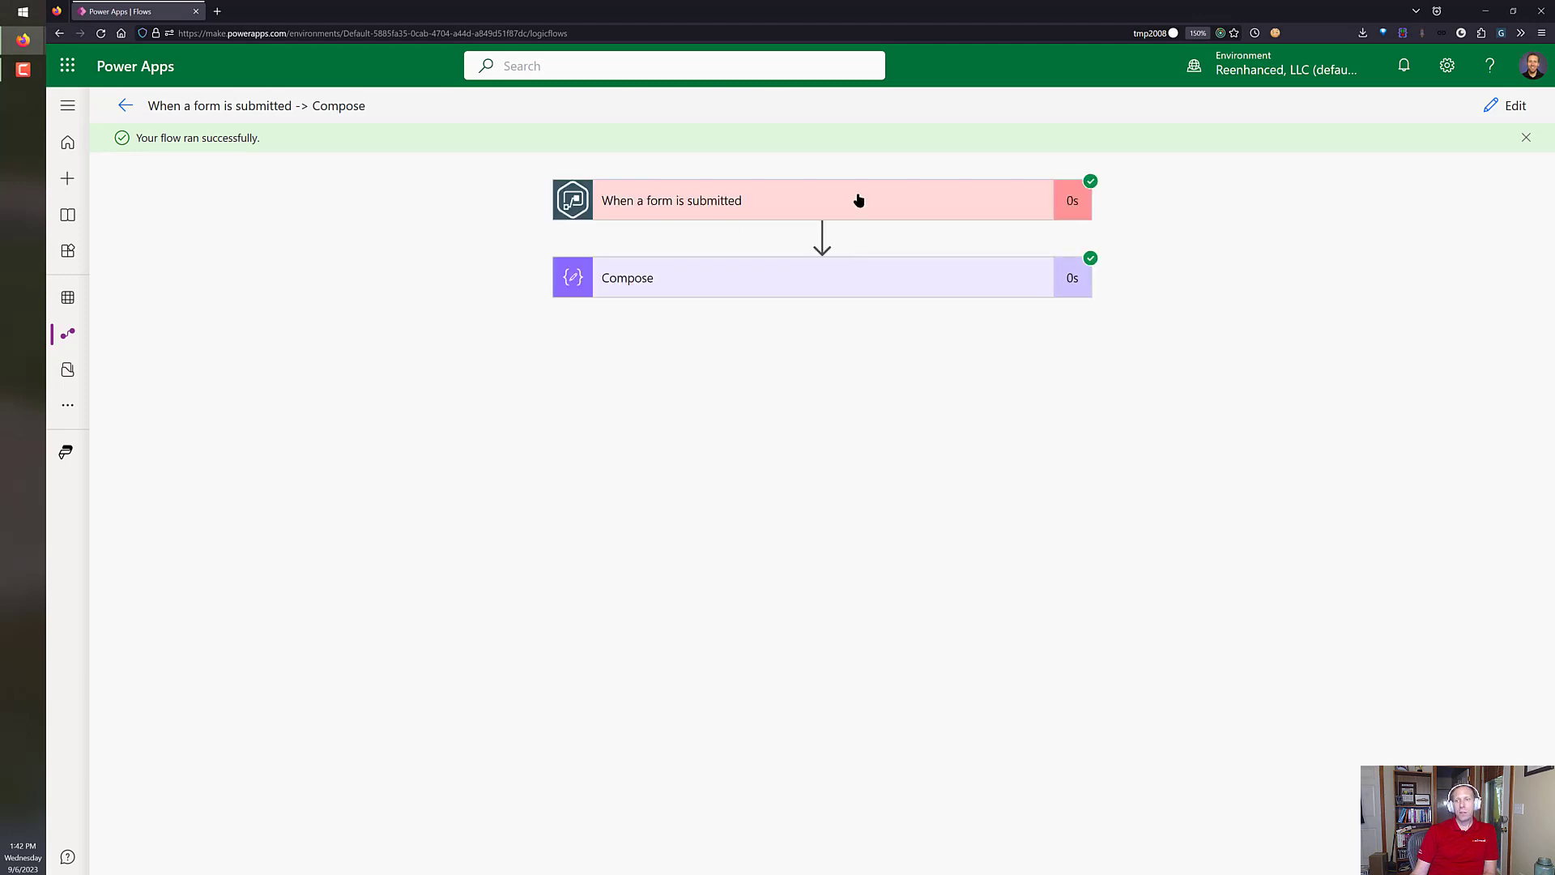
click(754, 292)
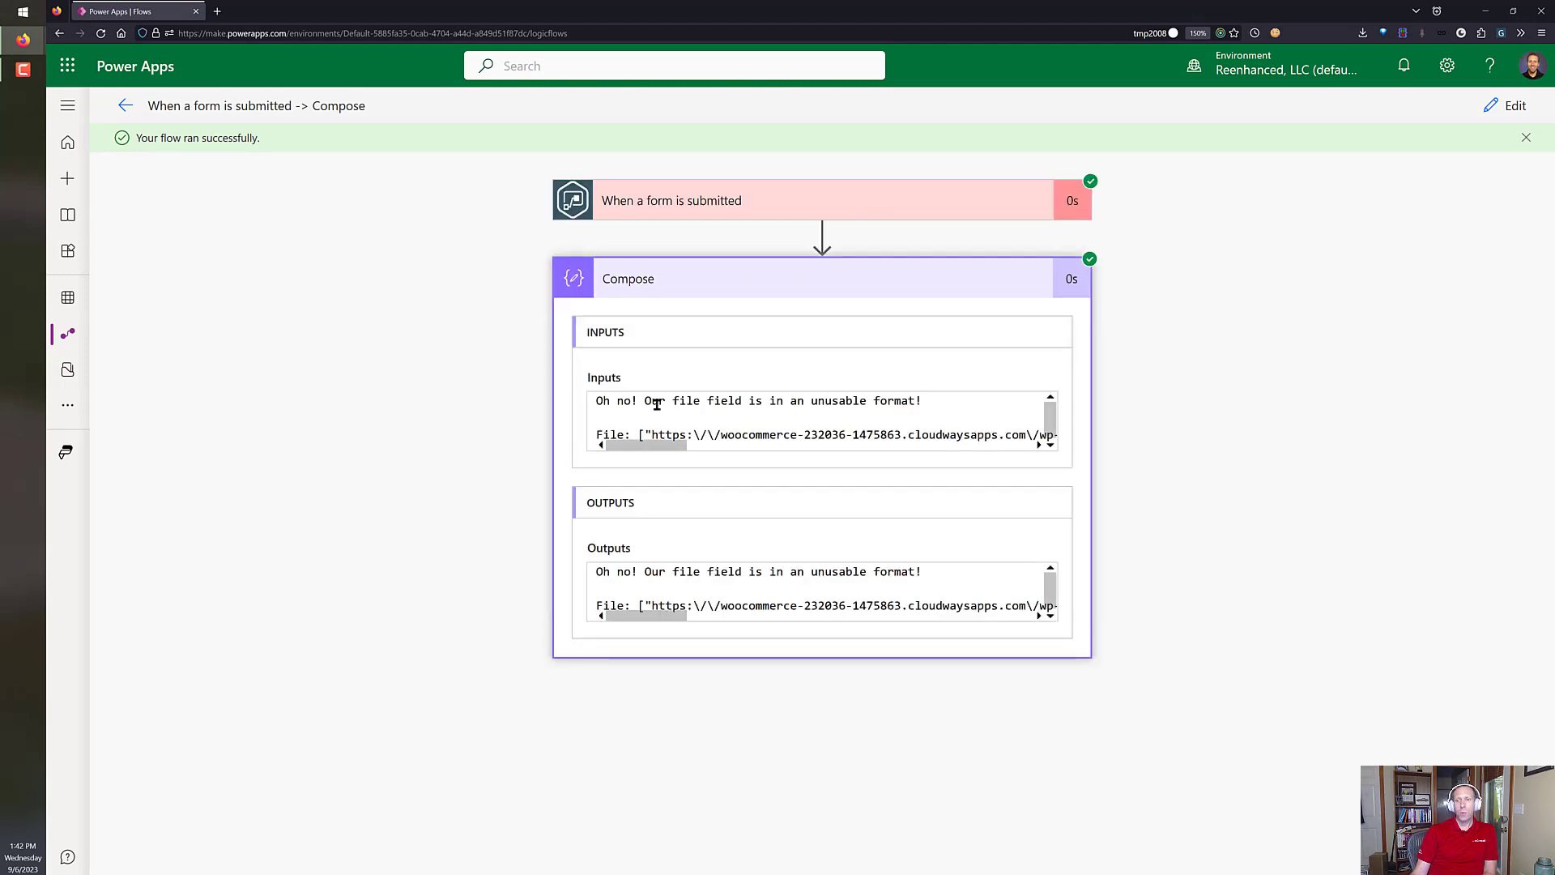
drag(927, 401, 594, 443)
click(1036, 435)
click(654, 435)
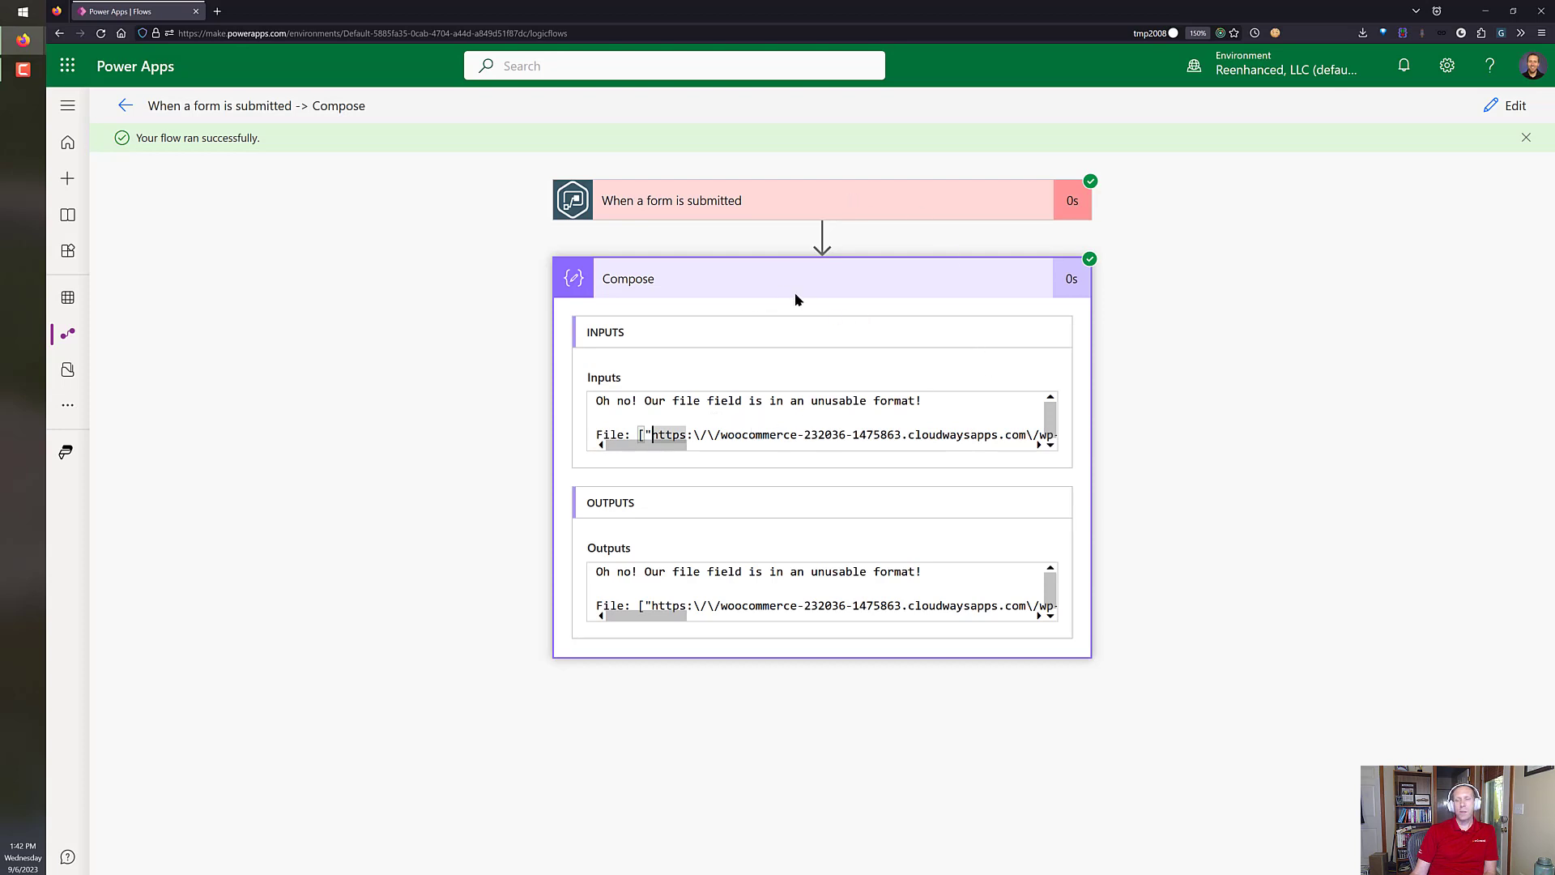
Step: Examine field 4 in the form submission trigger's body output, then collapse both the trigger and Compose details
click(779, 206)
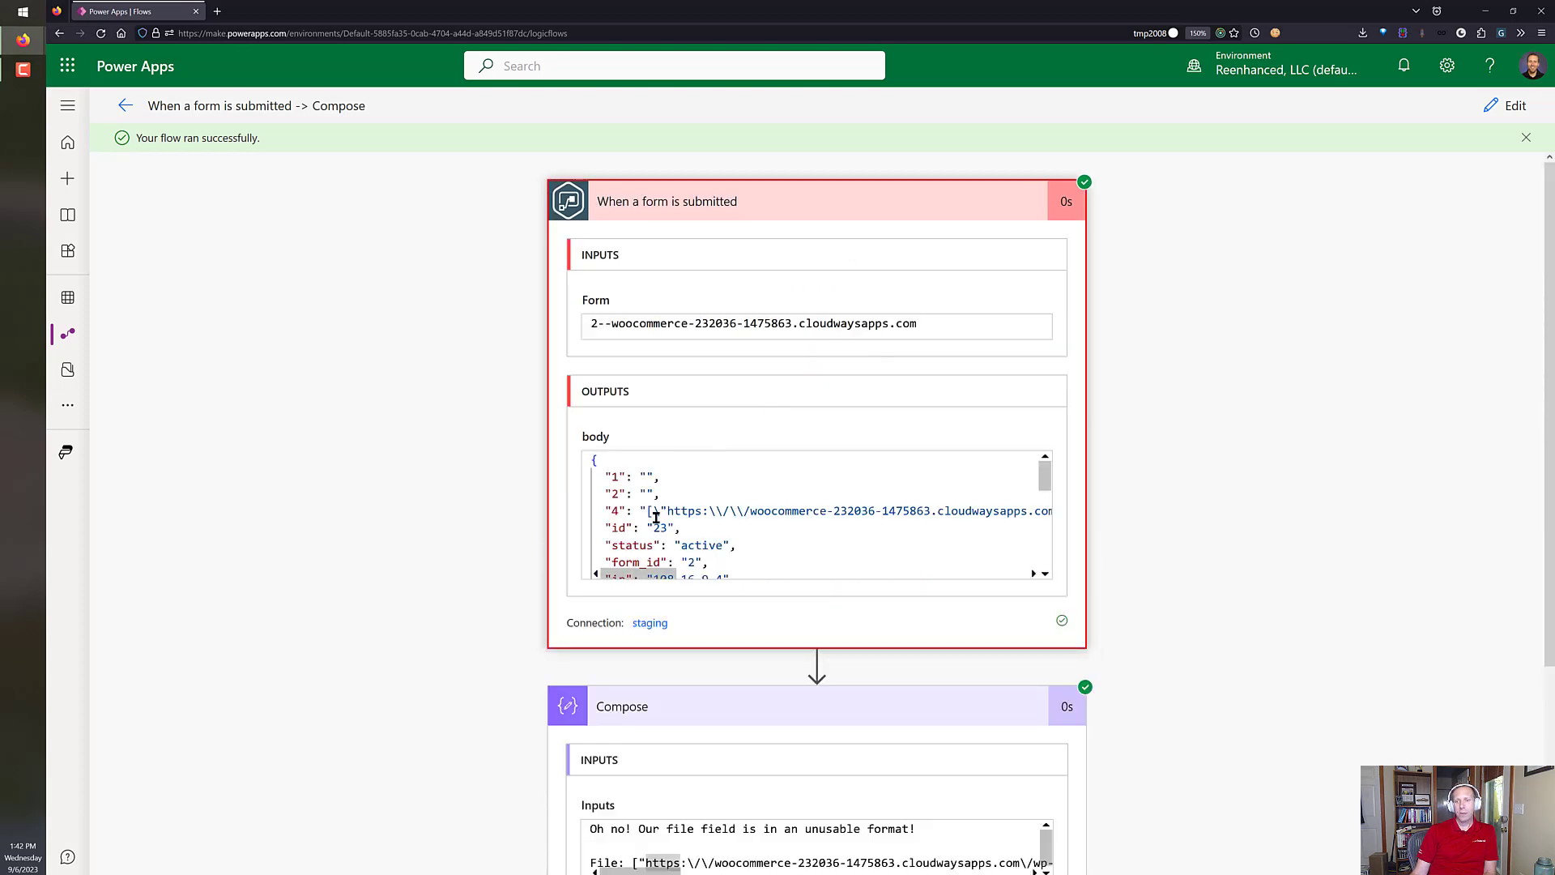
drag(646, 511, 833, 512)
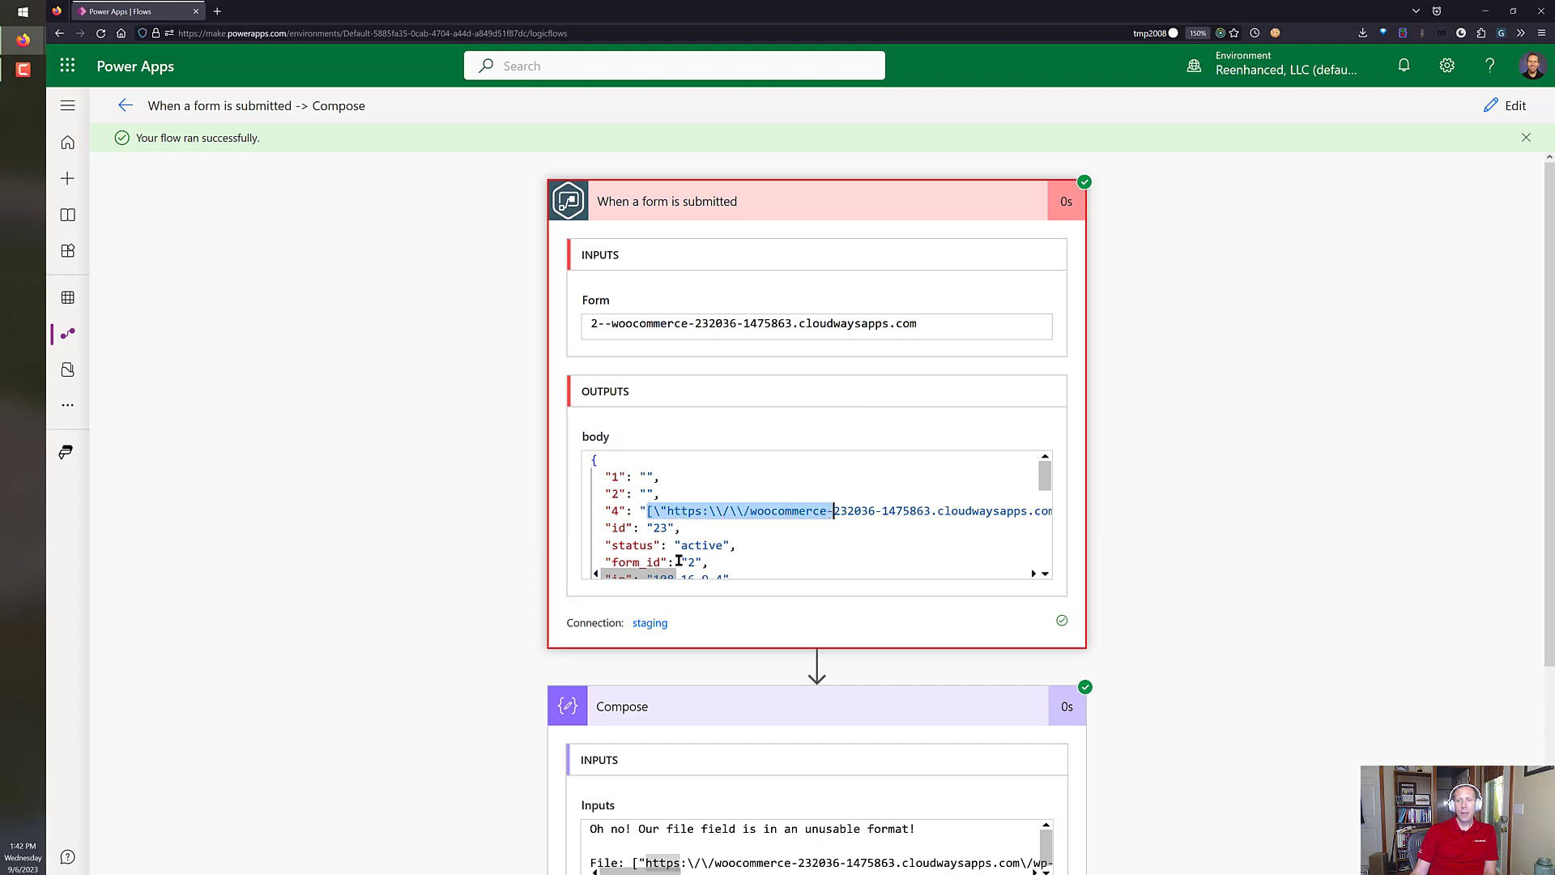
drag(652, 574, 615, 559)
click(878, 197)
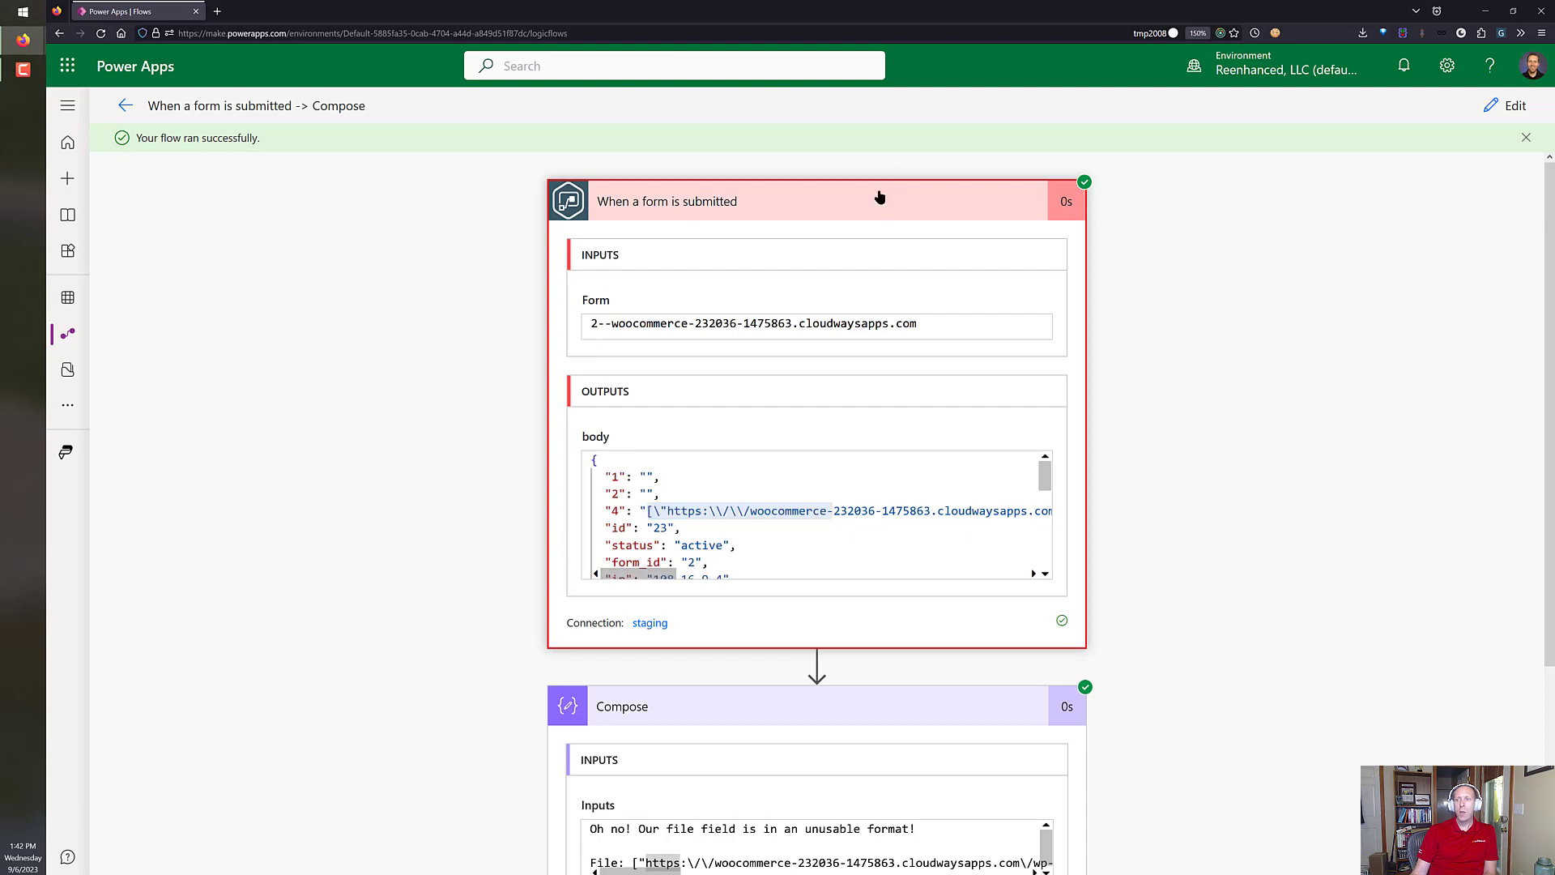
click(859, 280)
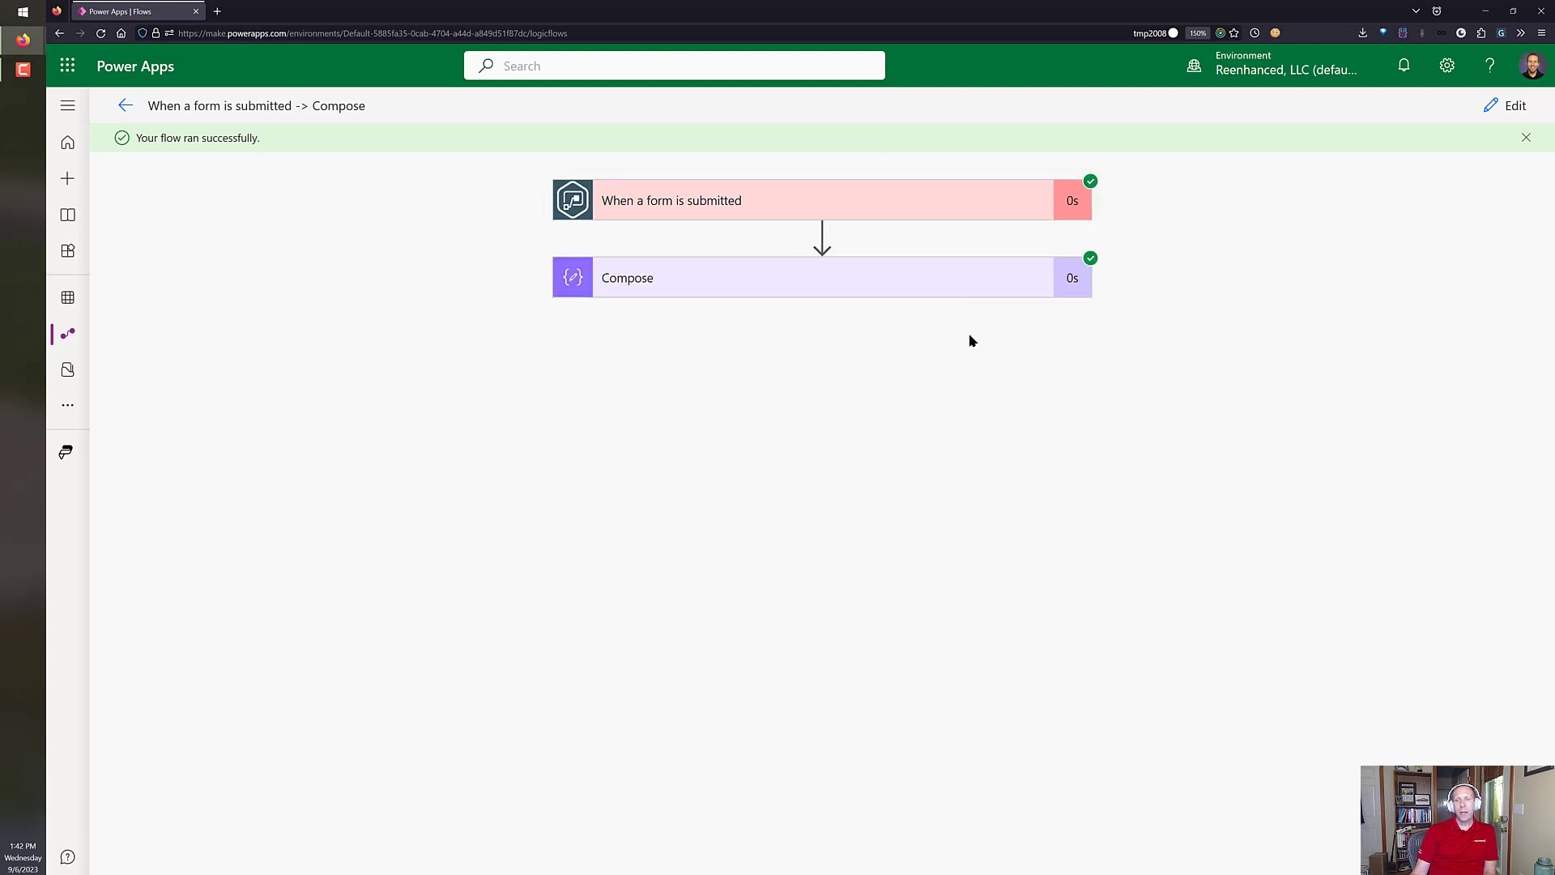
Step: Edit the flow and add a Parse JSON action after Compose, using the form's File field as its content
click(1515, 106)
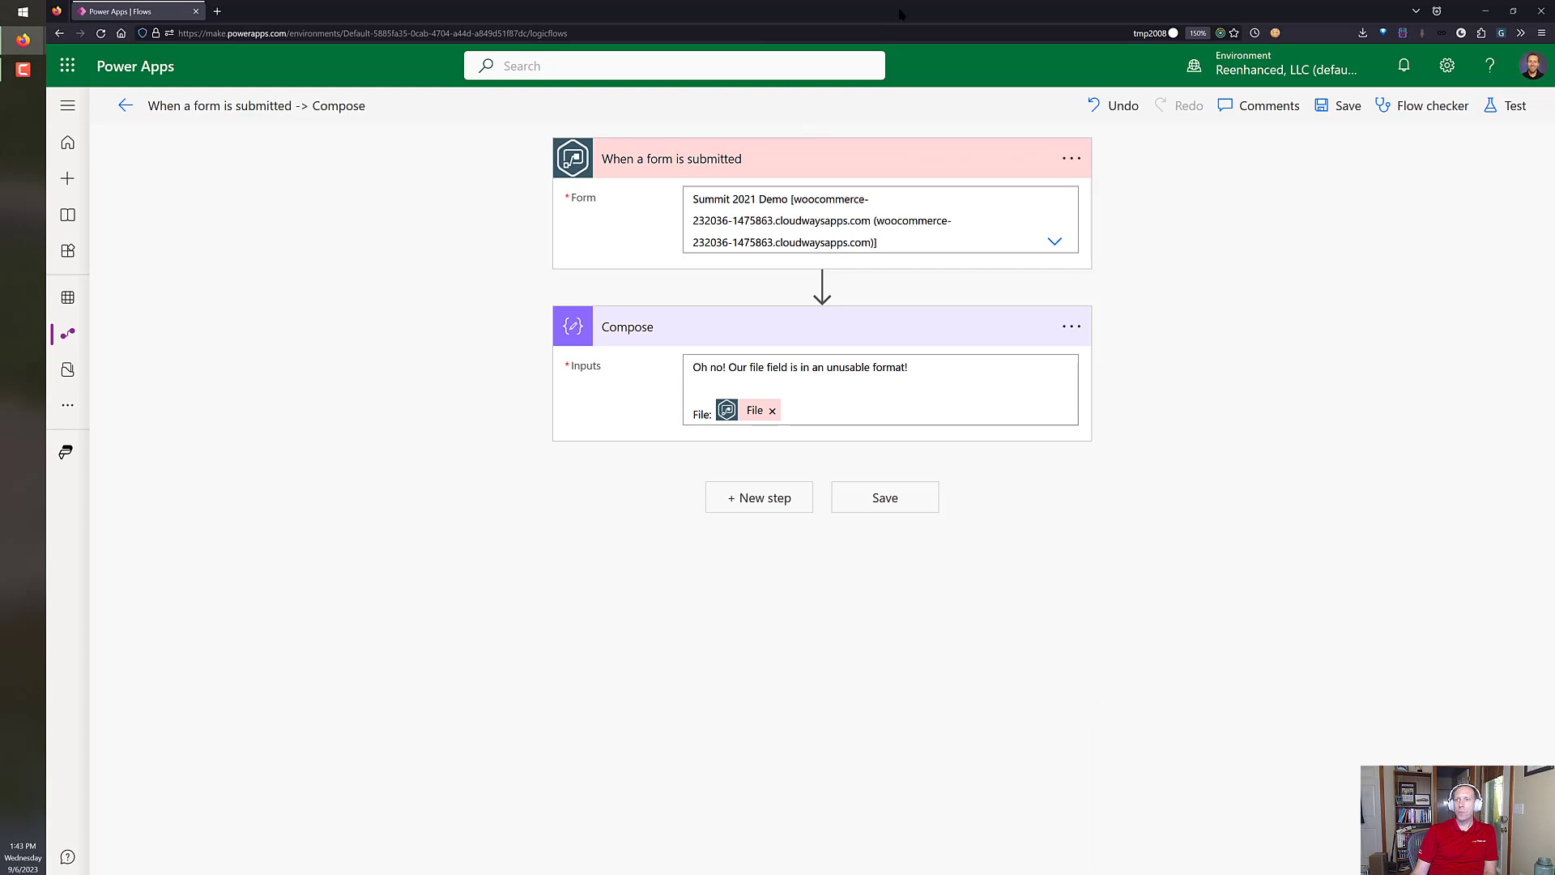
click(761, 498)
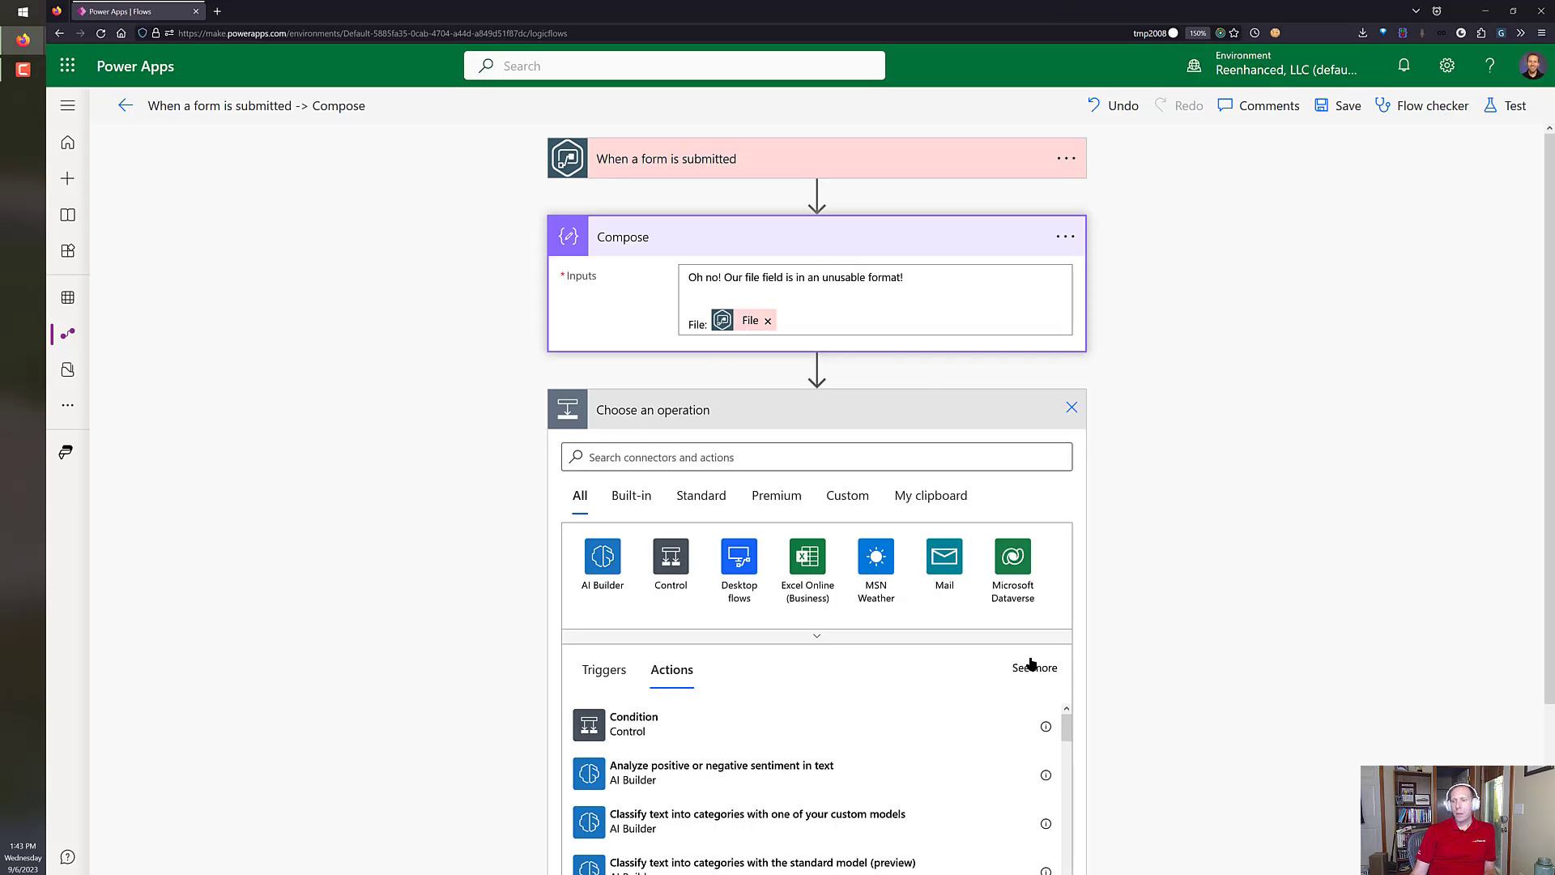
click(802, 450)
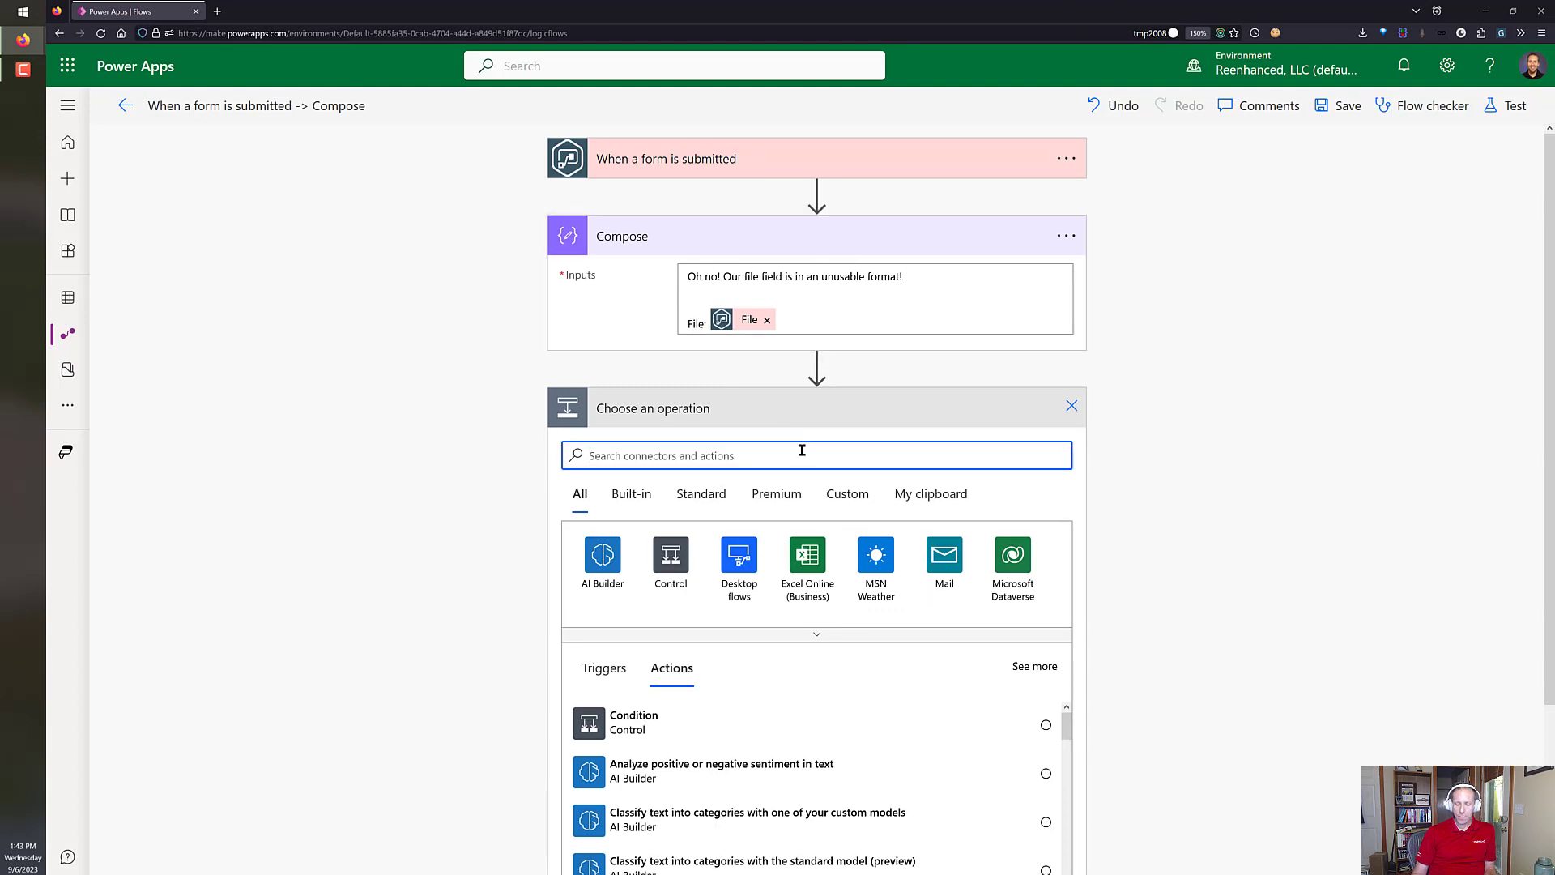
text(parse json)
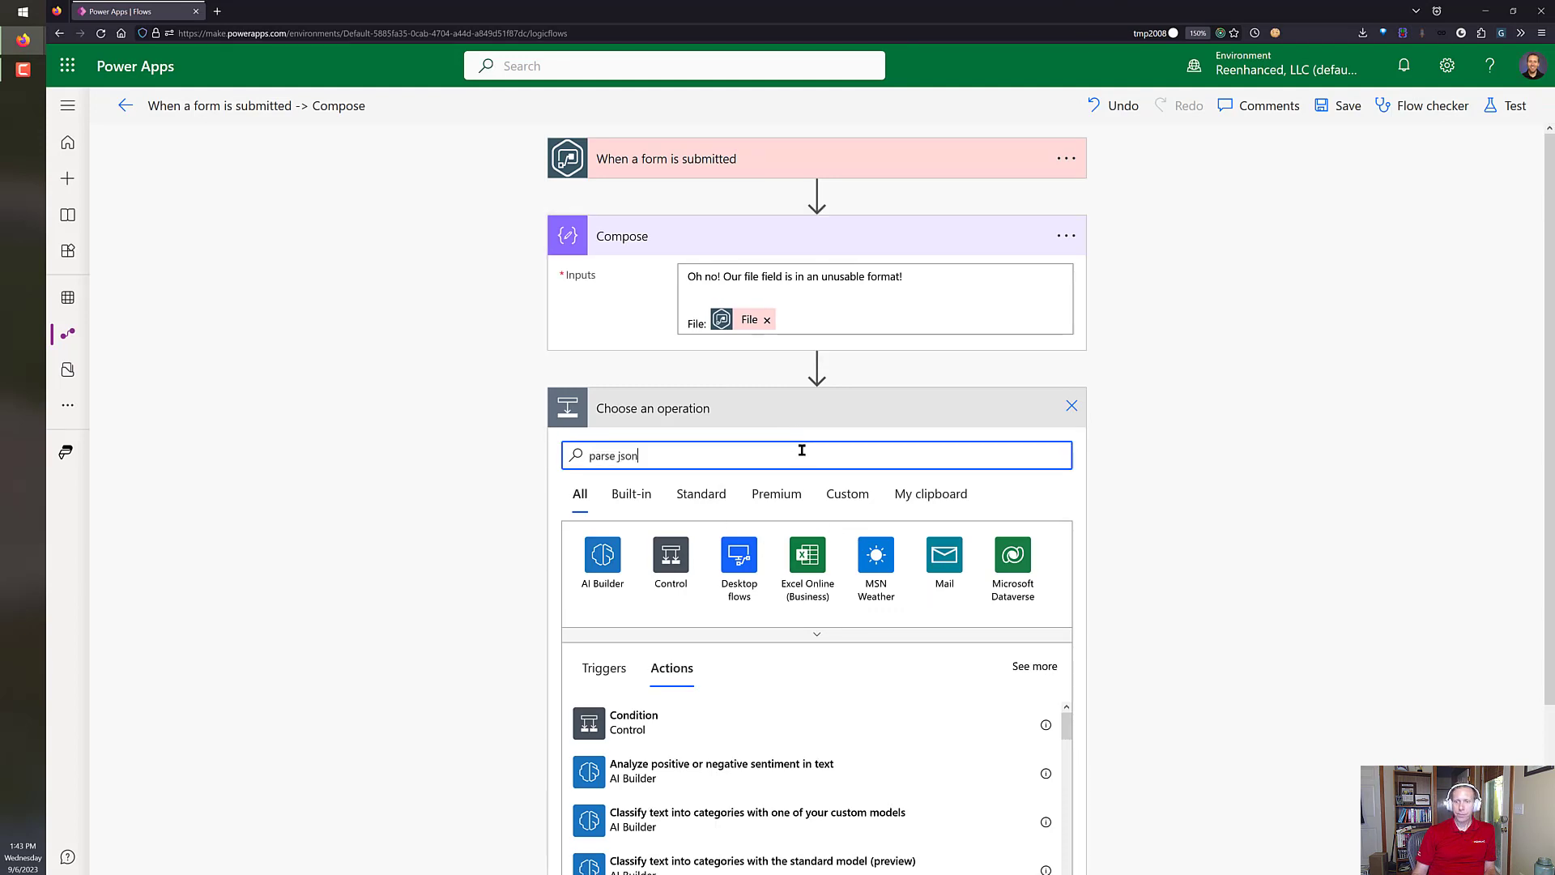
click(624, 716)
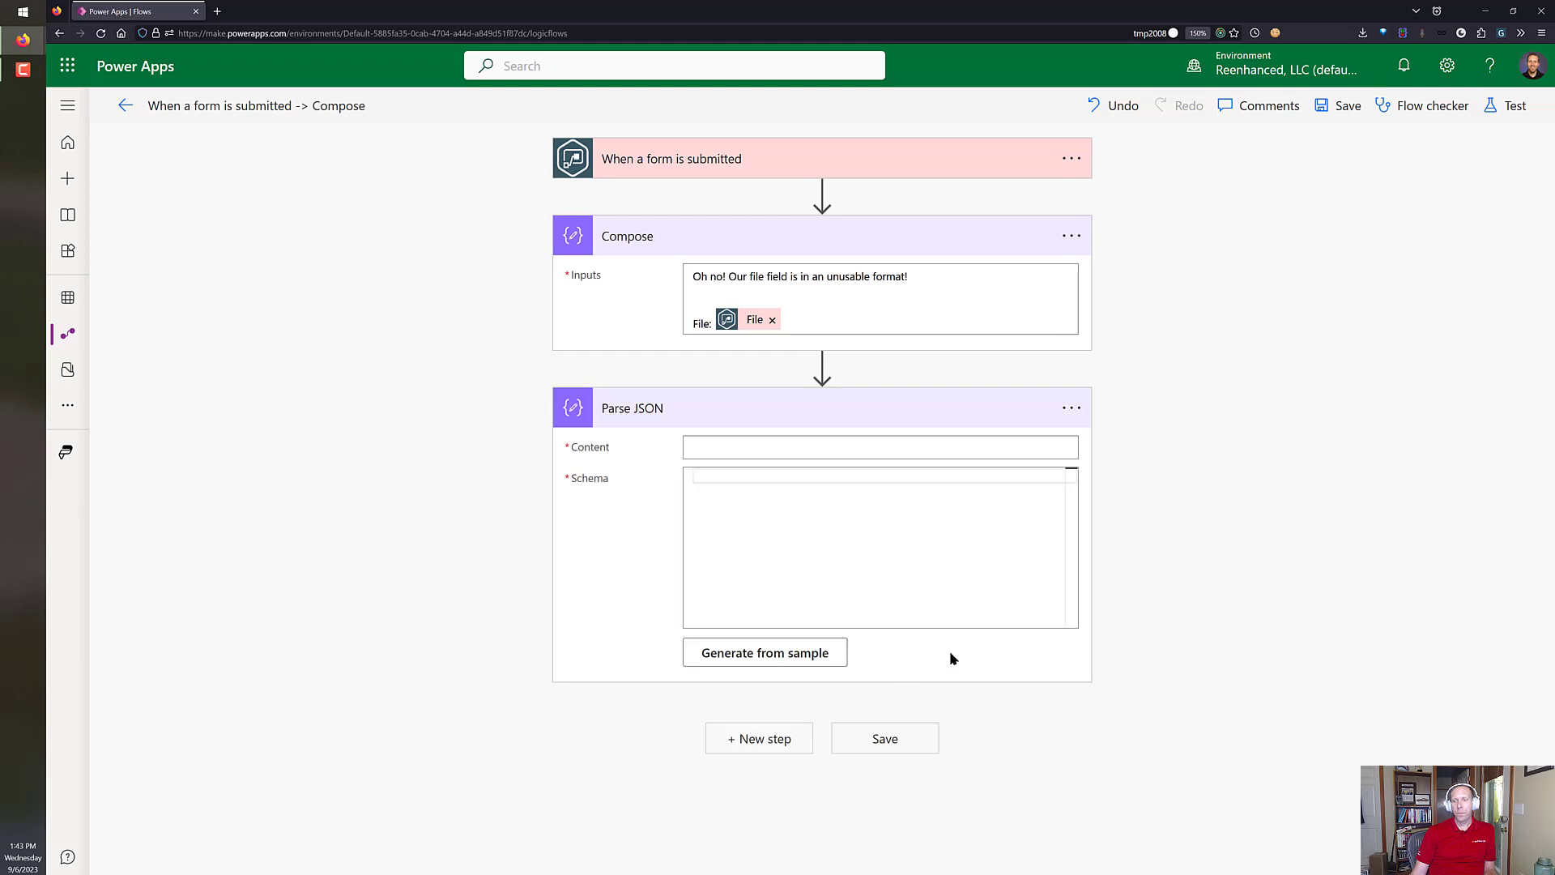
click(781, 446)
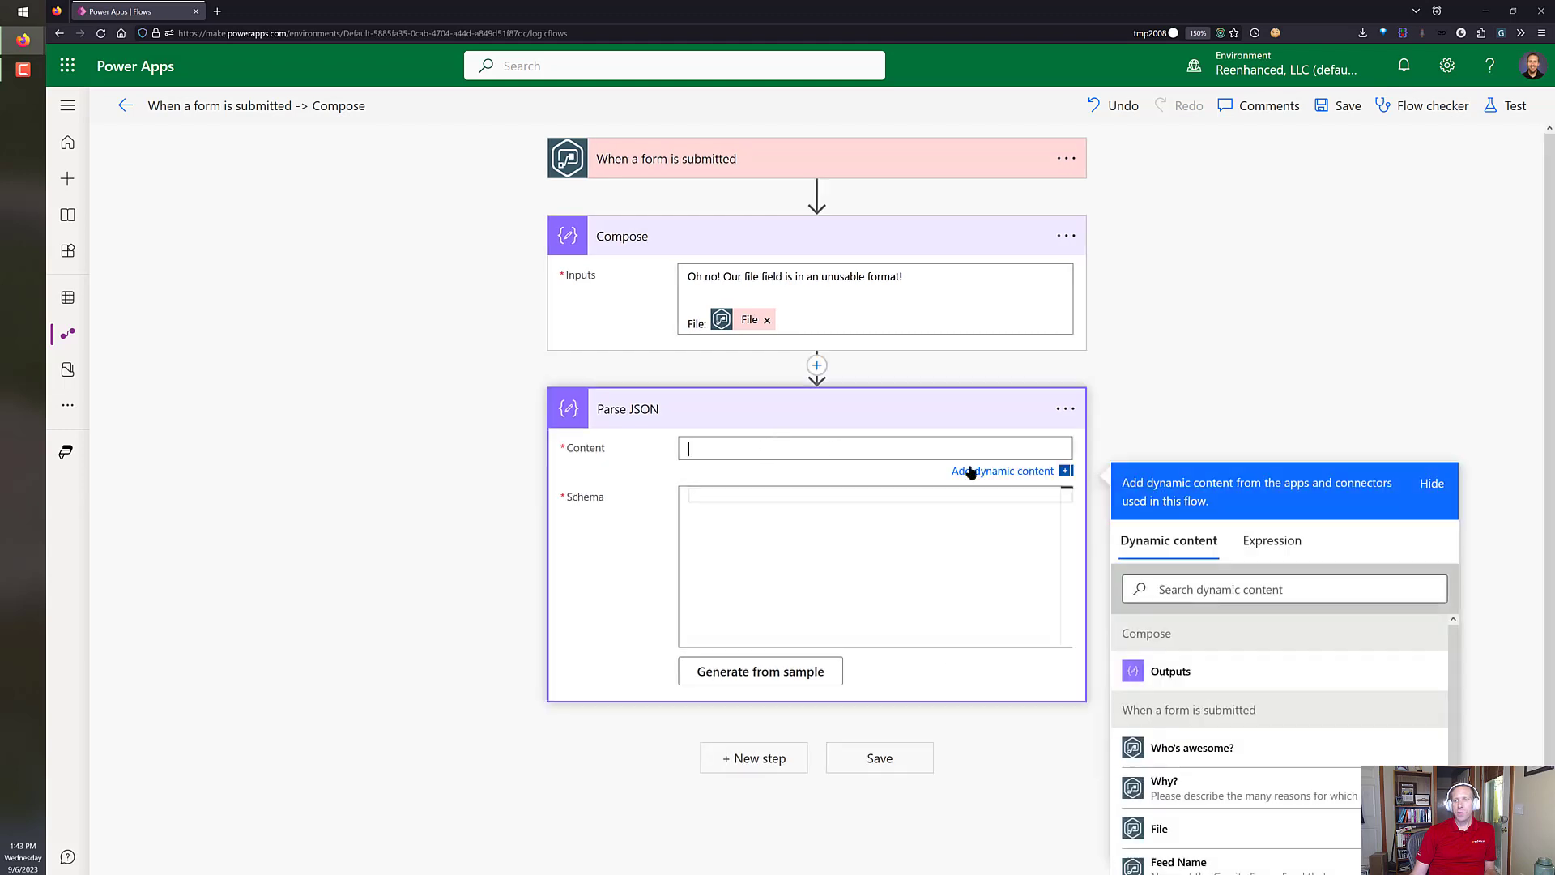
click(1240, 835)
click(698, 507)
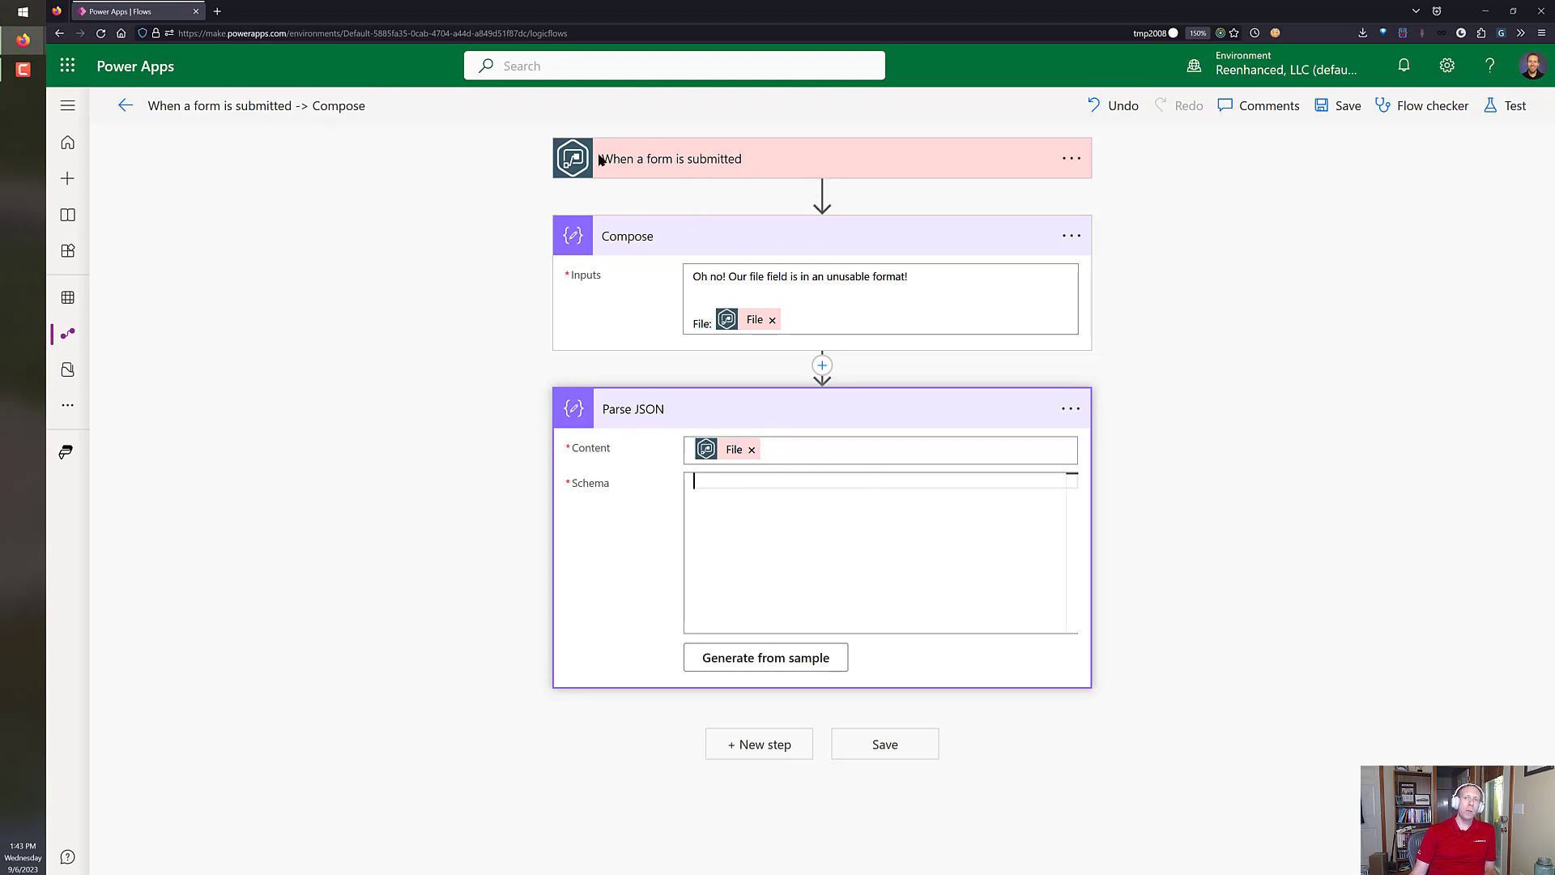
click(737, 669)
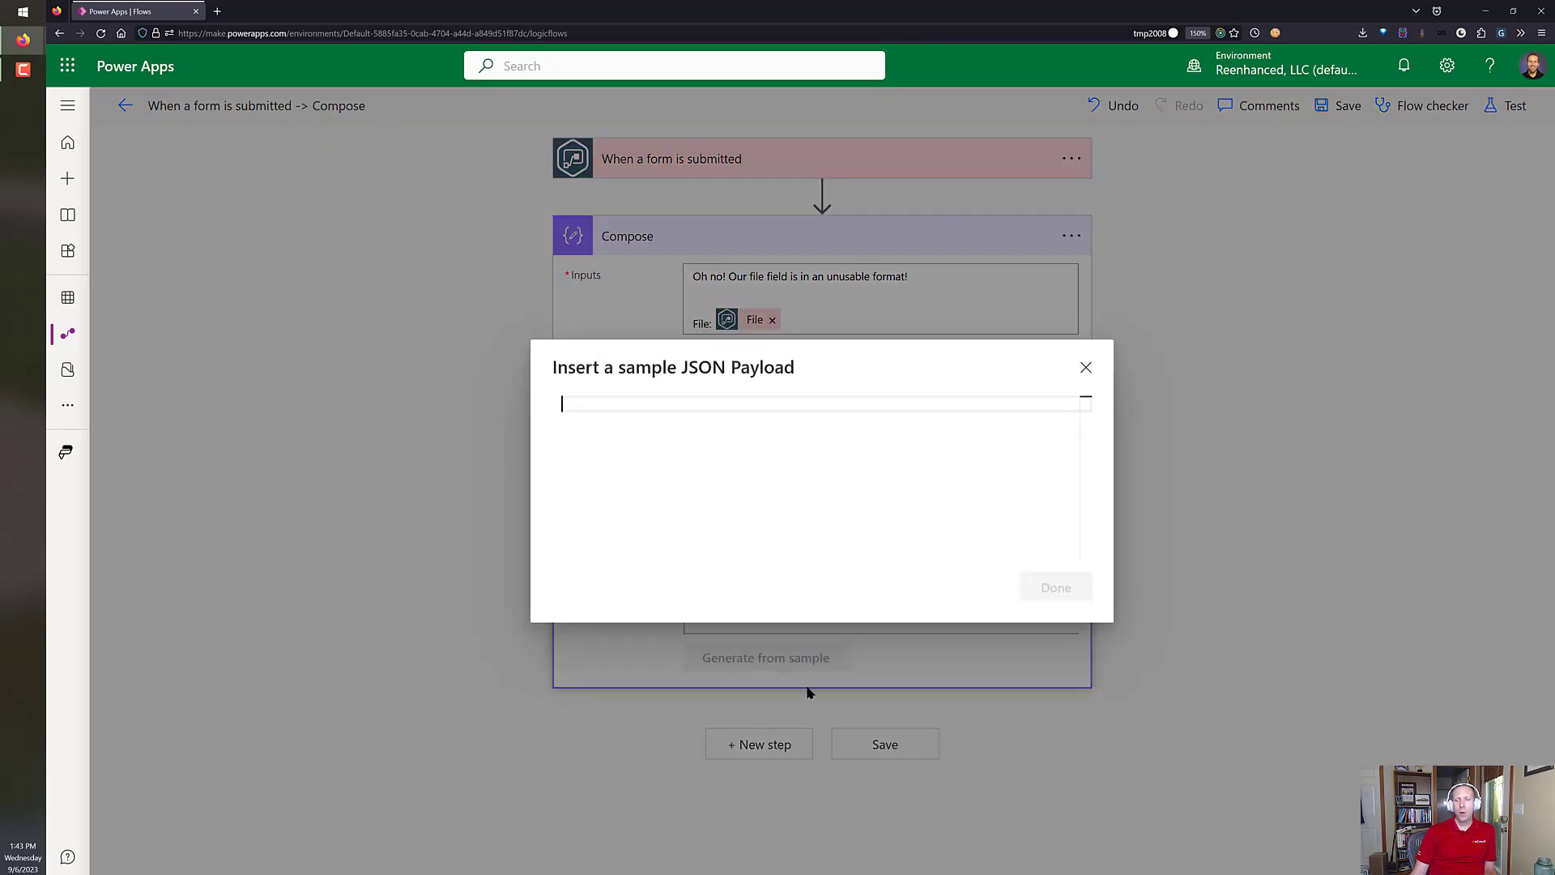
text([")
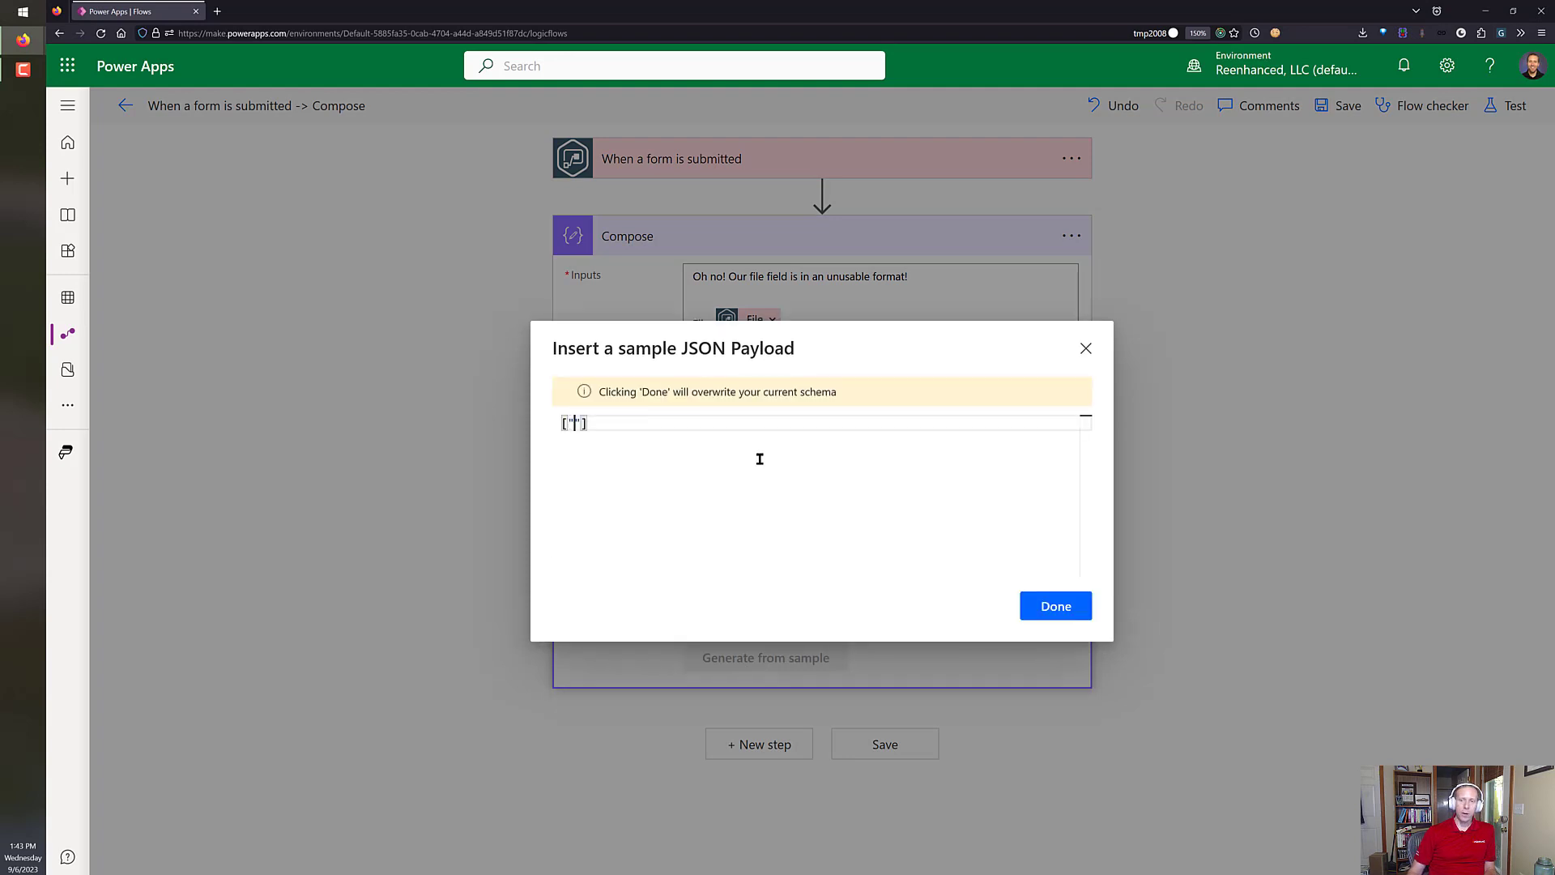
text(https:)
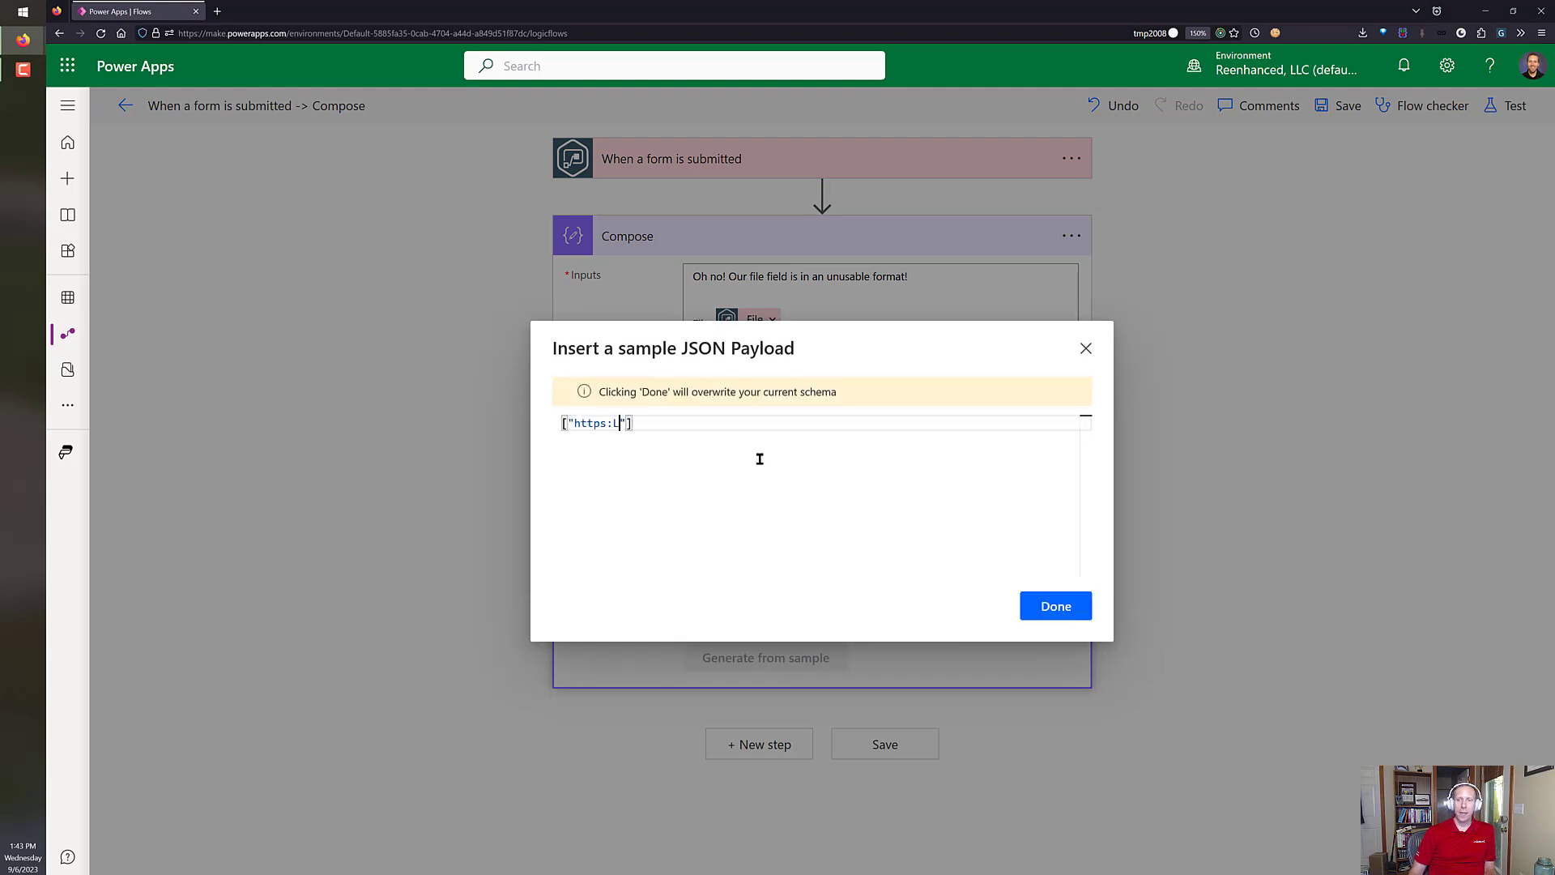
text(//)
text(www.reenhance)
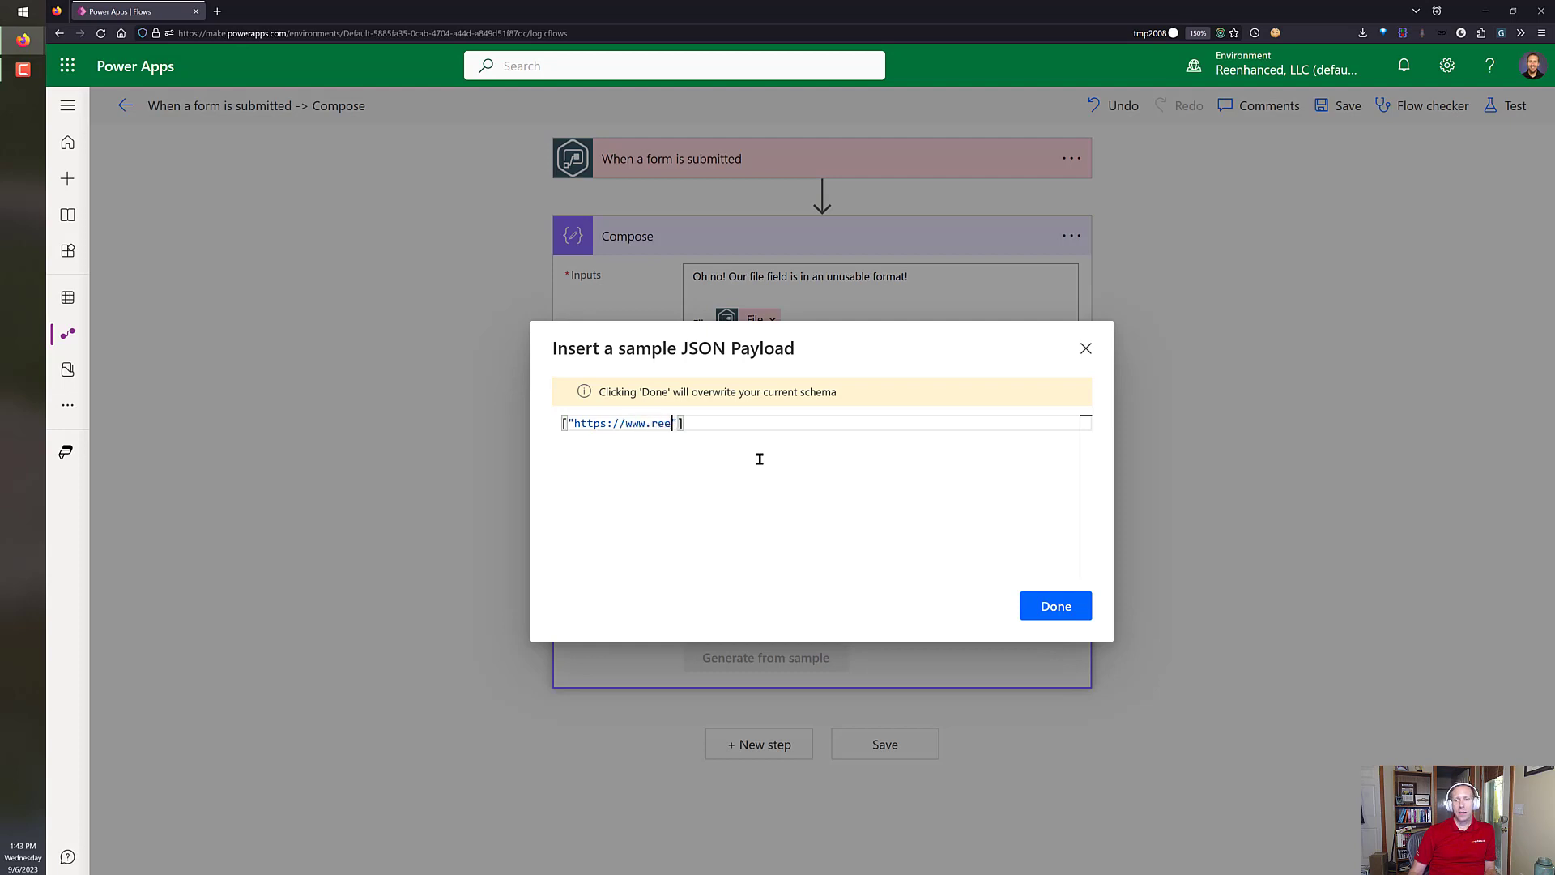
text(d.com".)
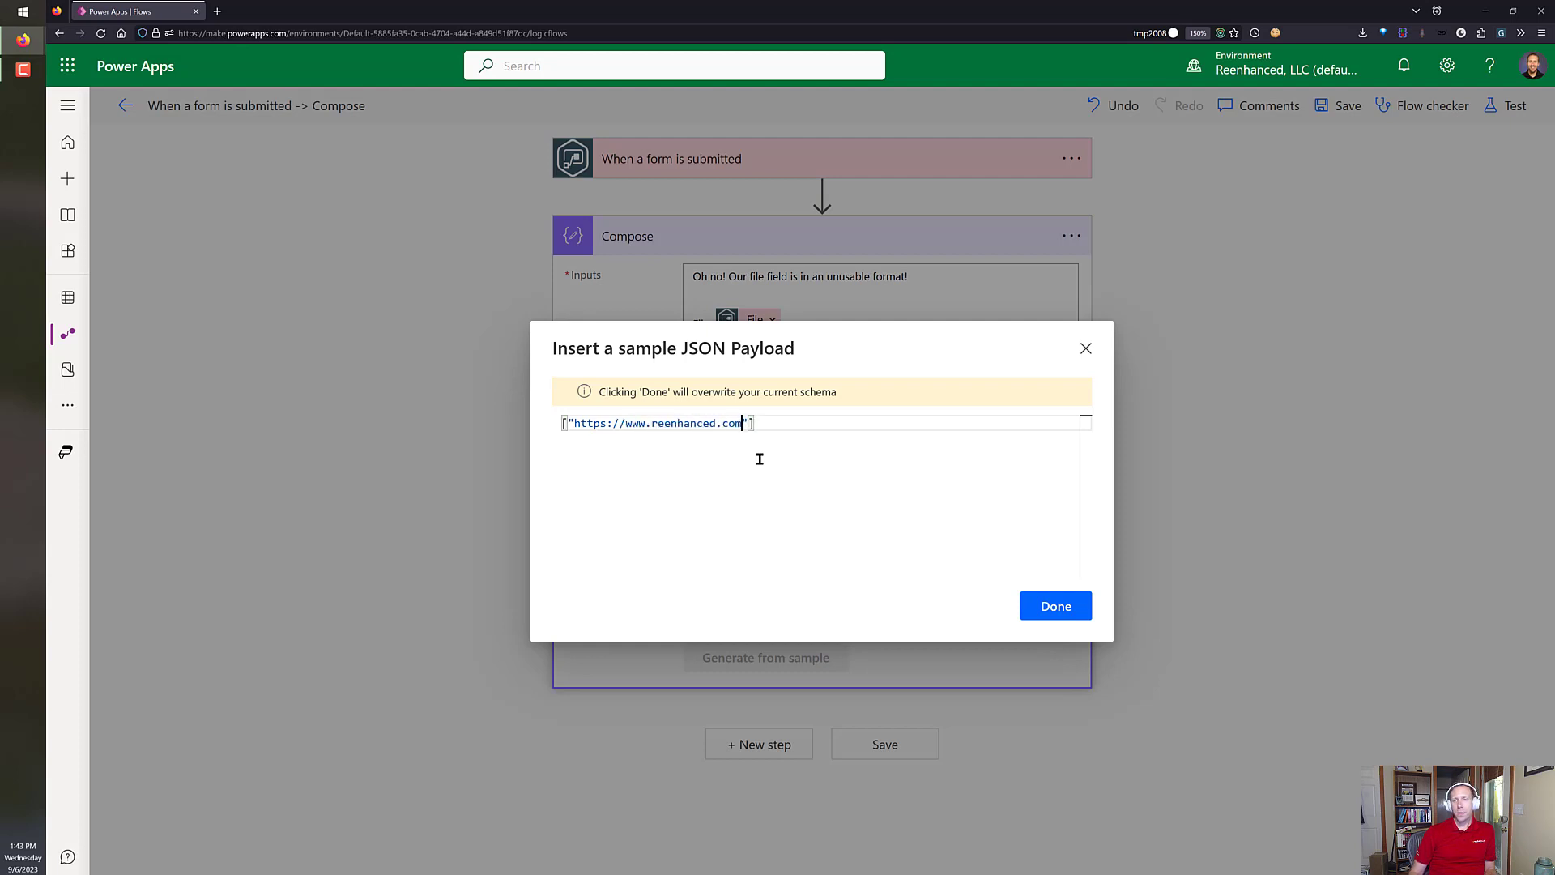
key(BackSpace)
text(, "https)
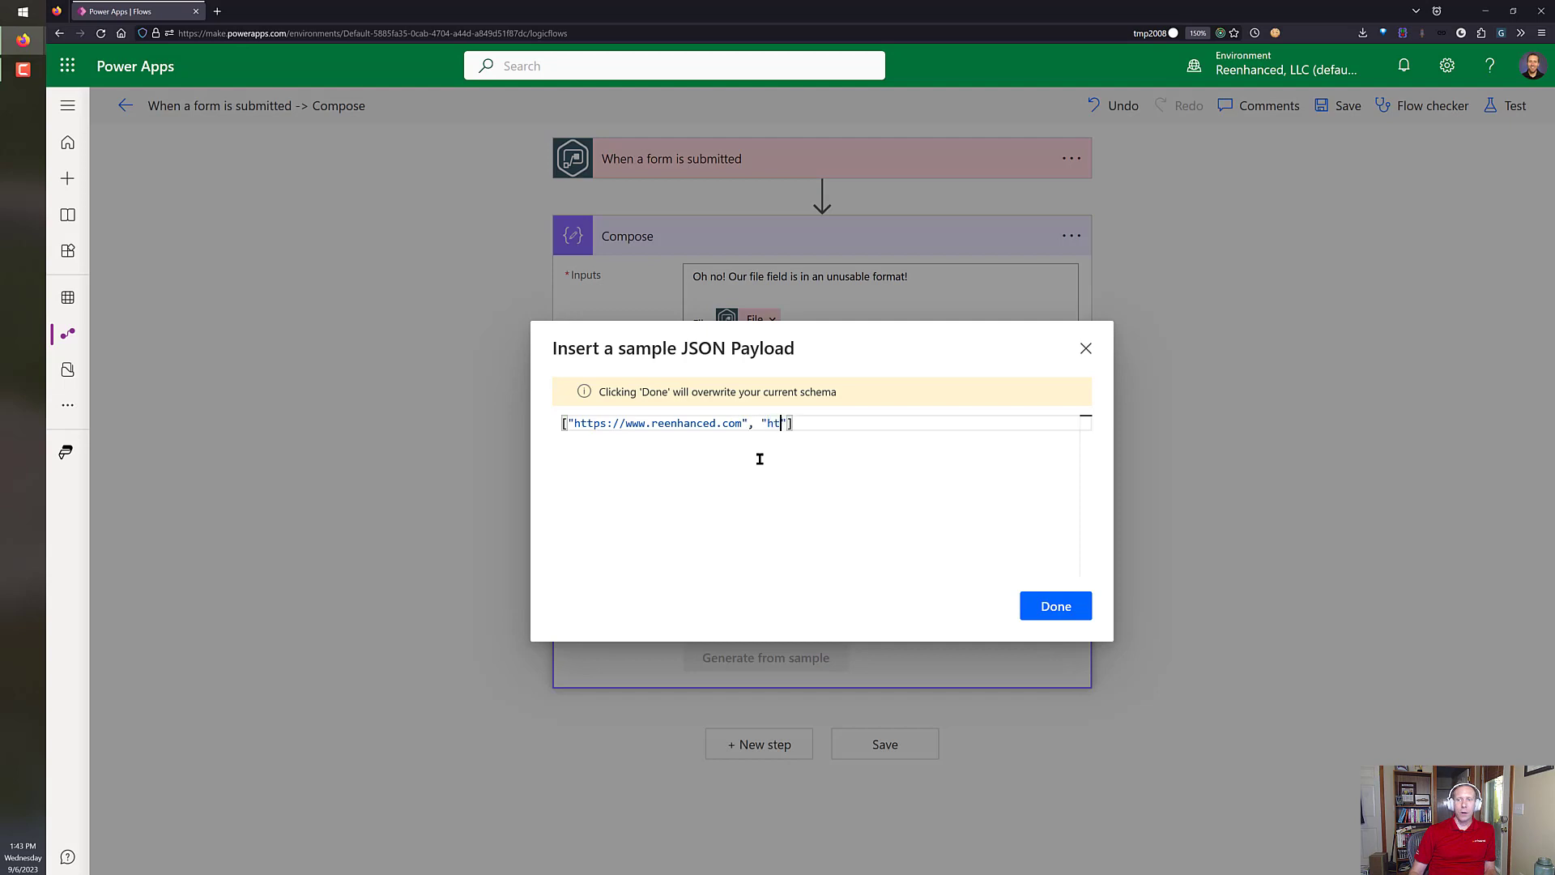
text(://)
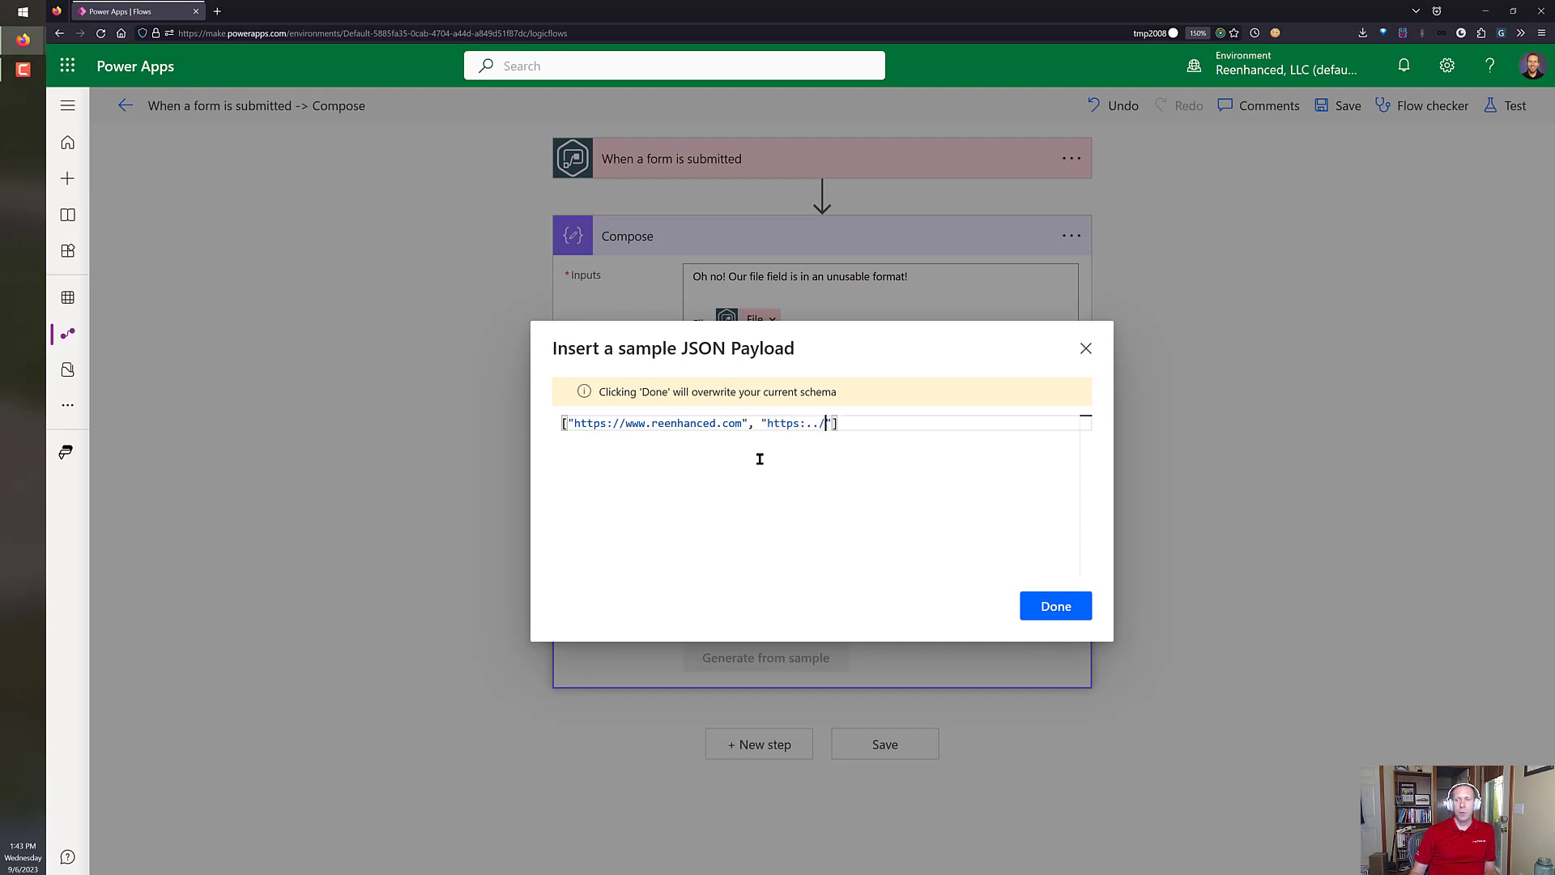
text(www.connector)
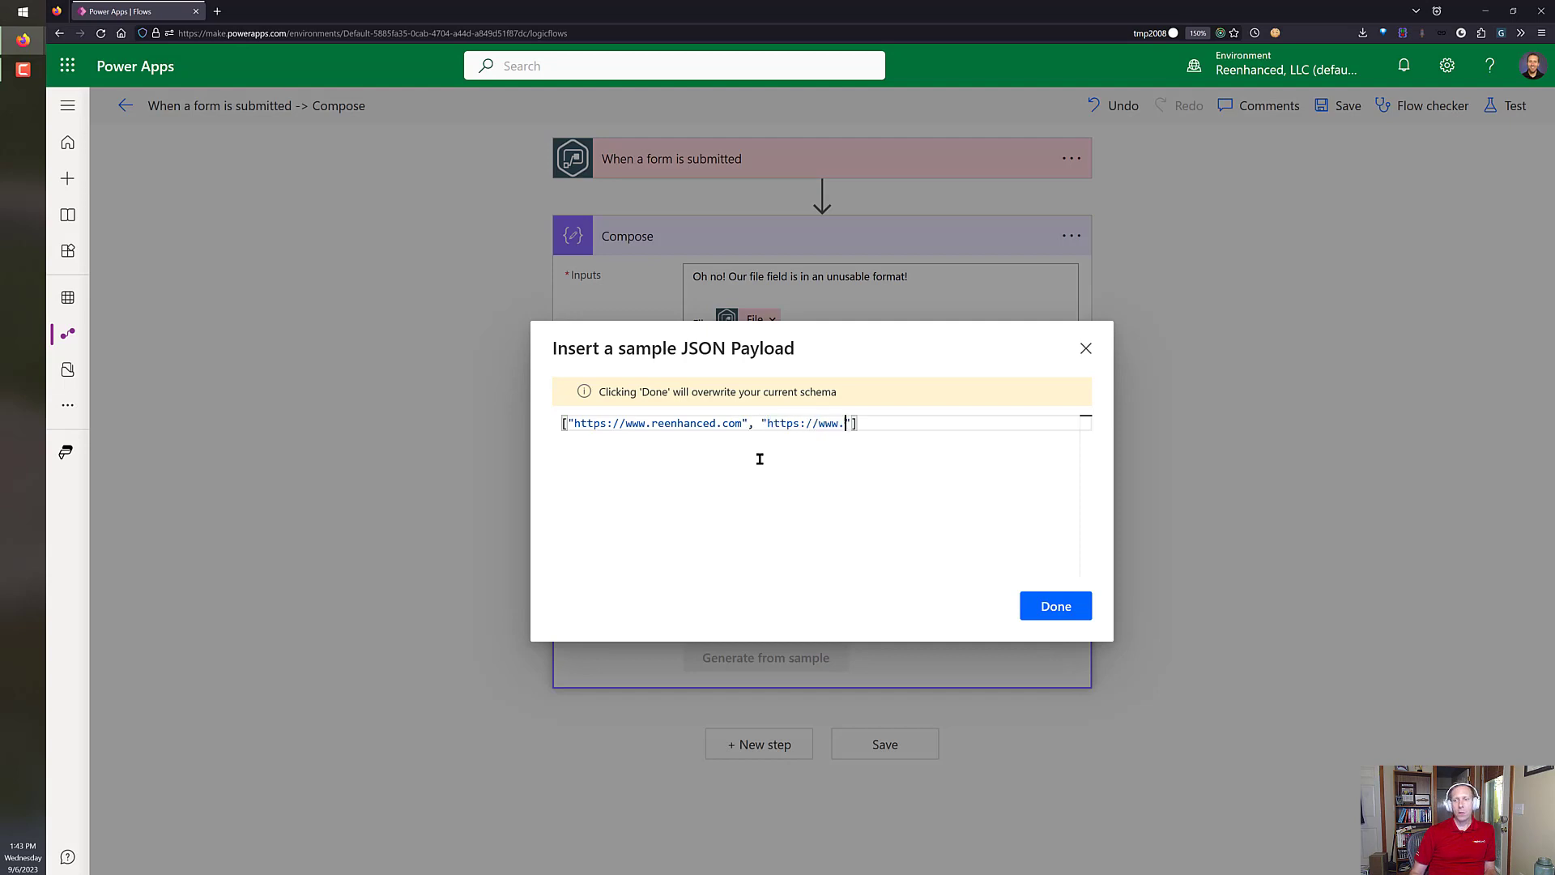
text(review.com")
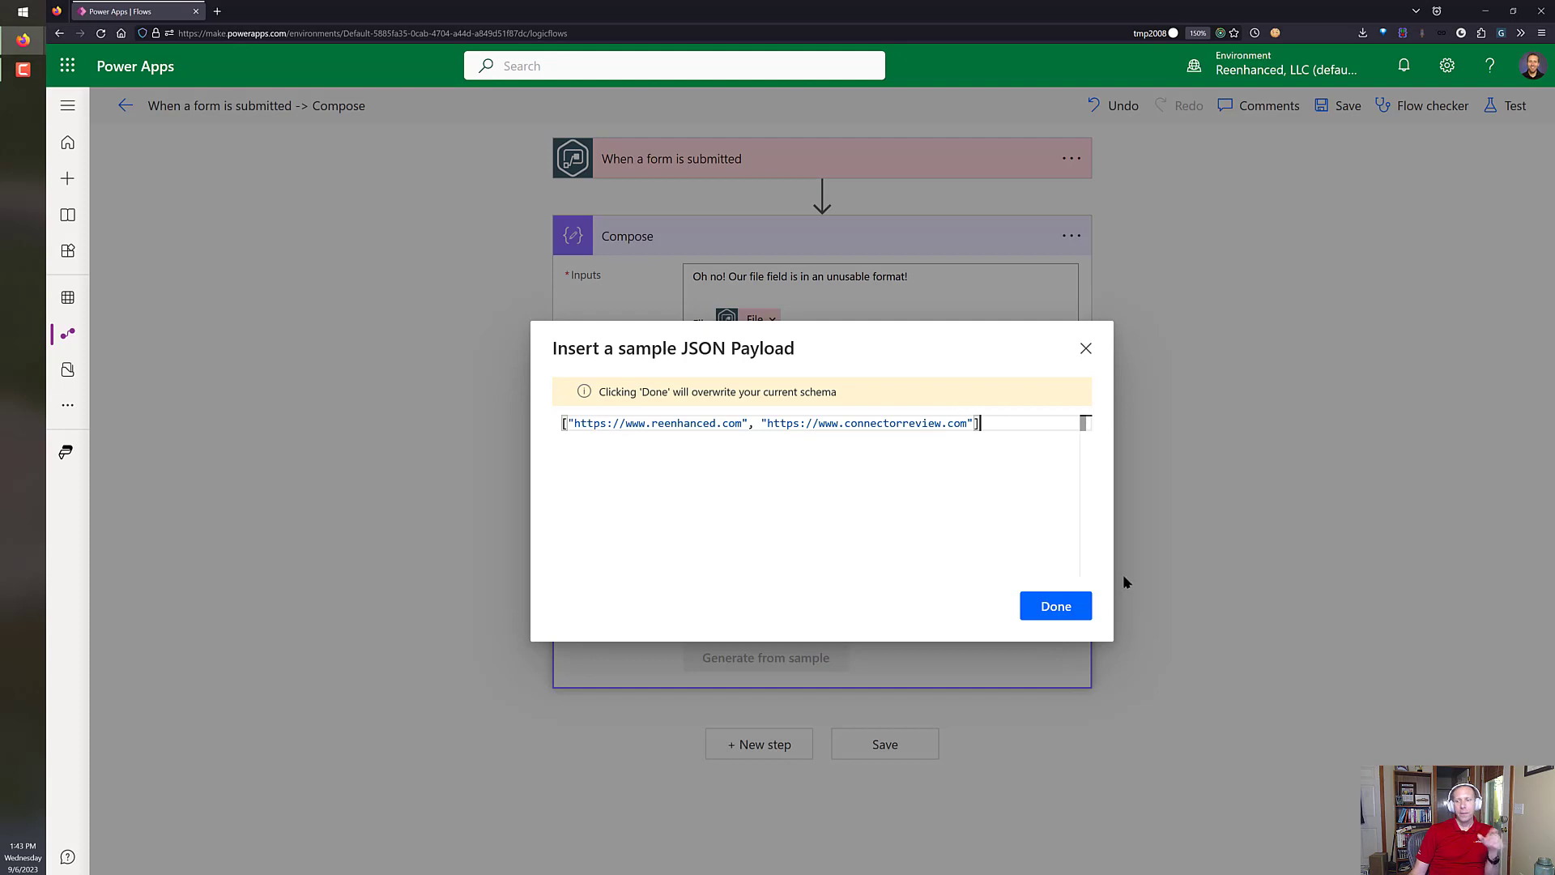
click(1053, 608)
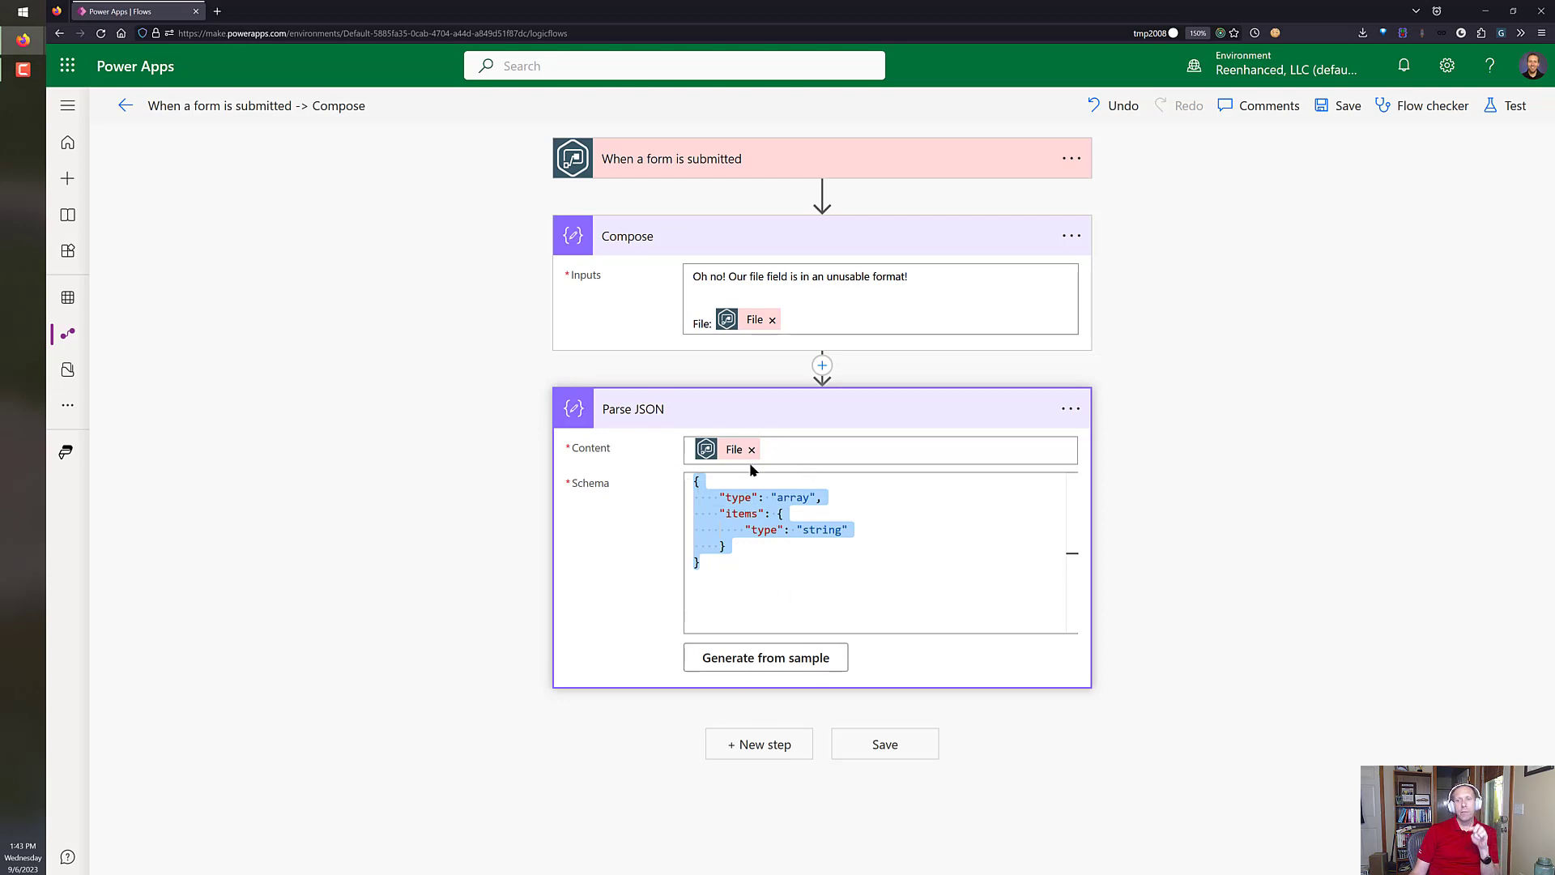
Step: Add a second Compose action after Parse JSON with the parsed Item as its input, and save the flow
click(774, 752)
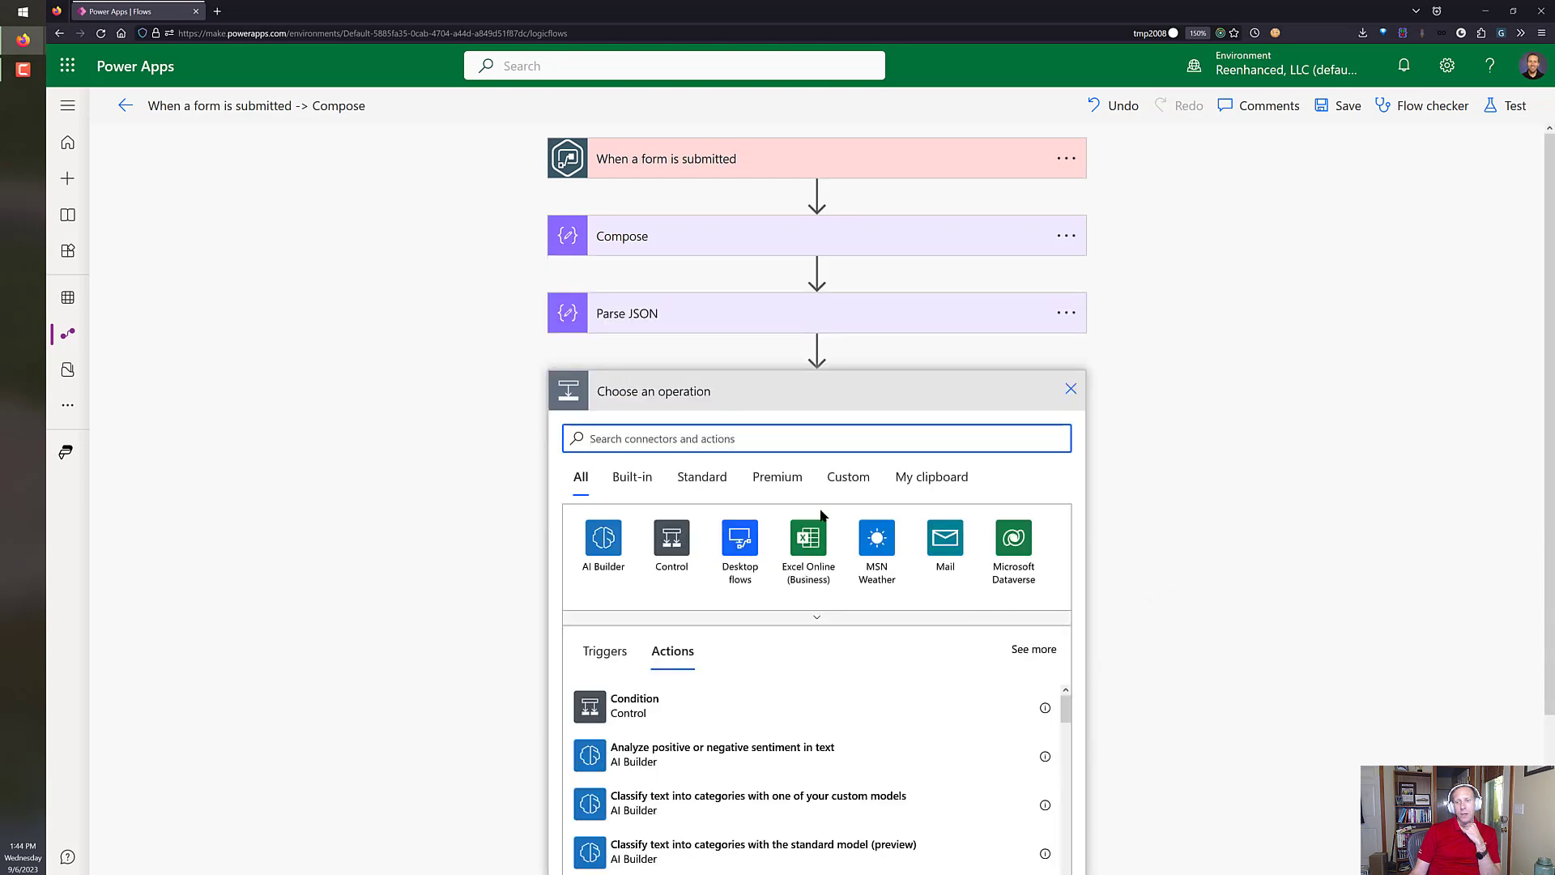
text(compose)
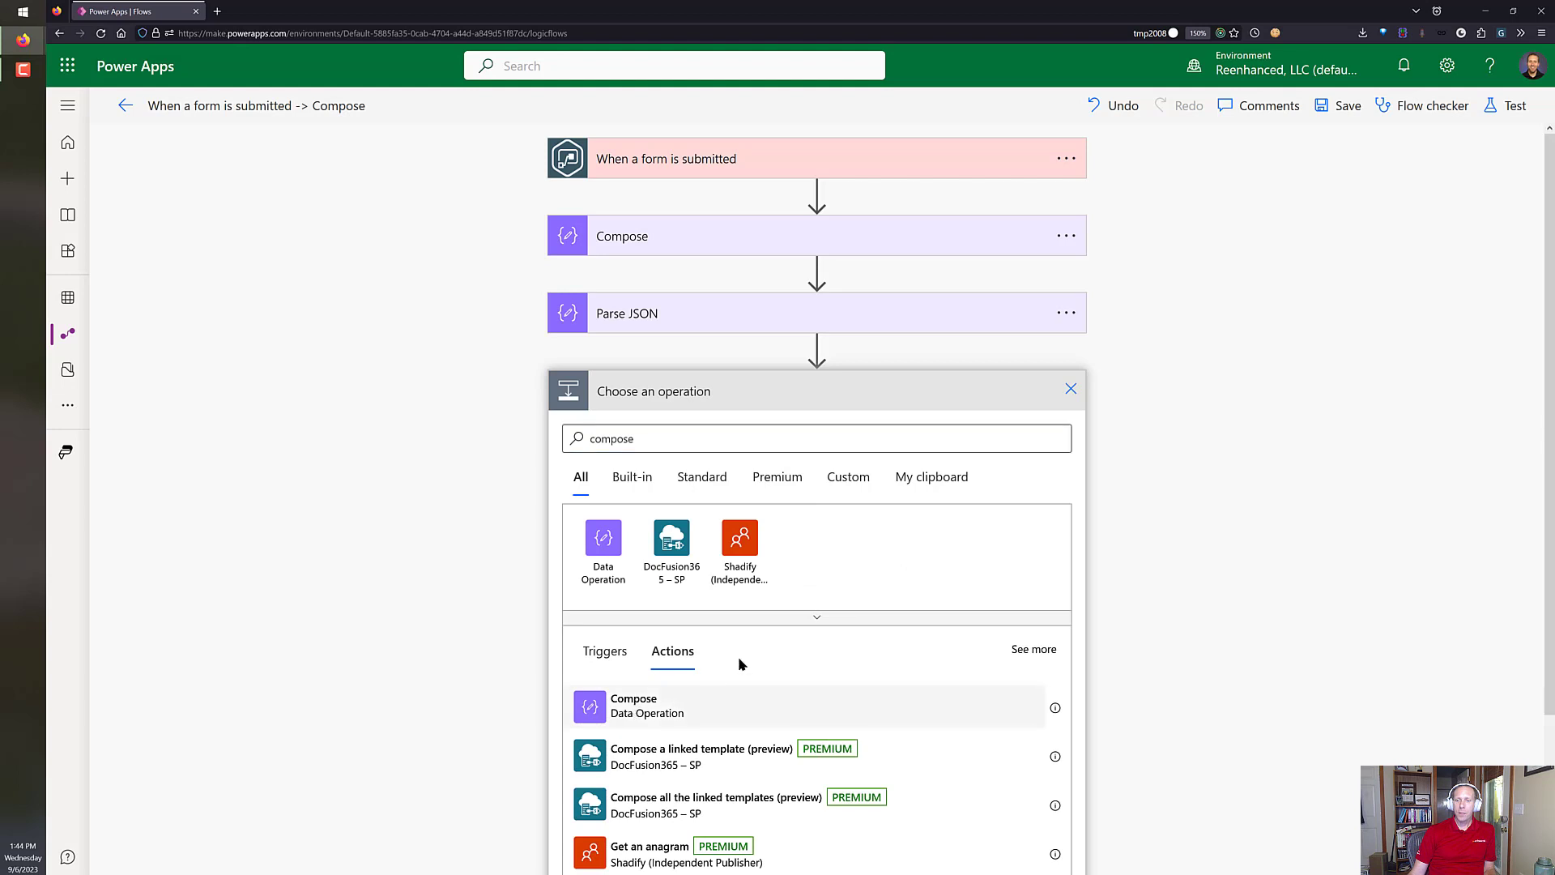
click(635, 699)
click(734, 424)
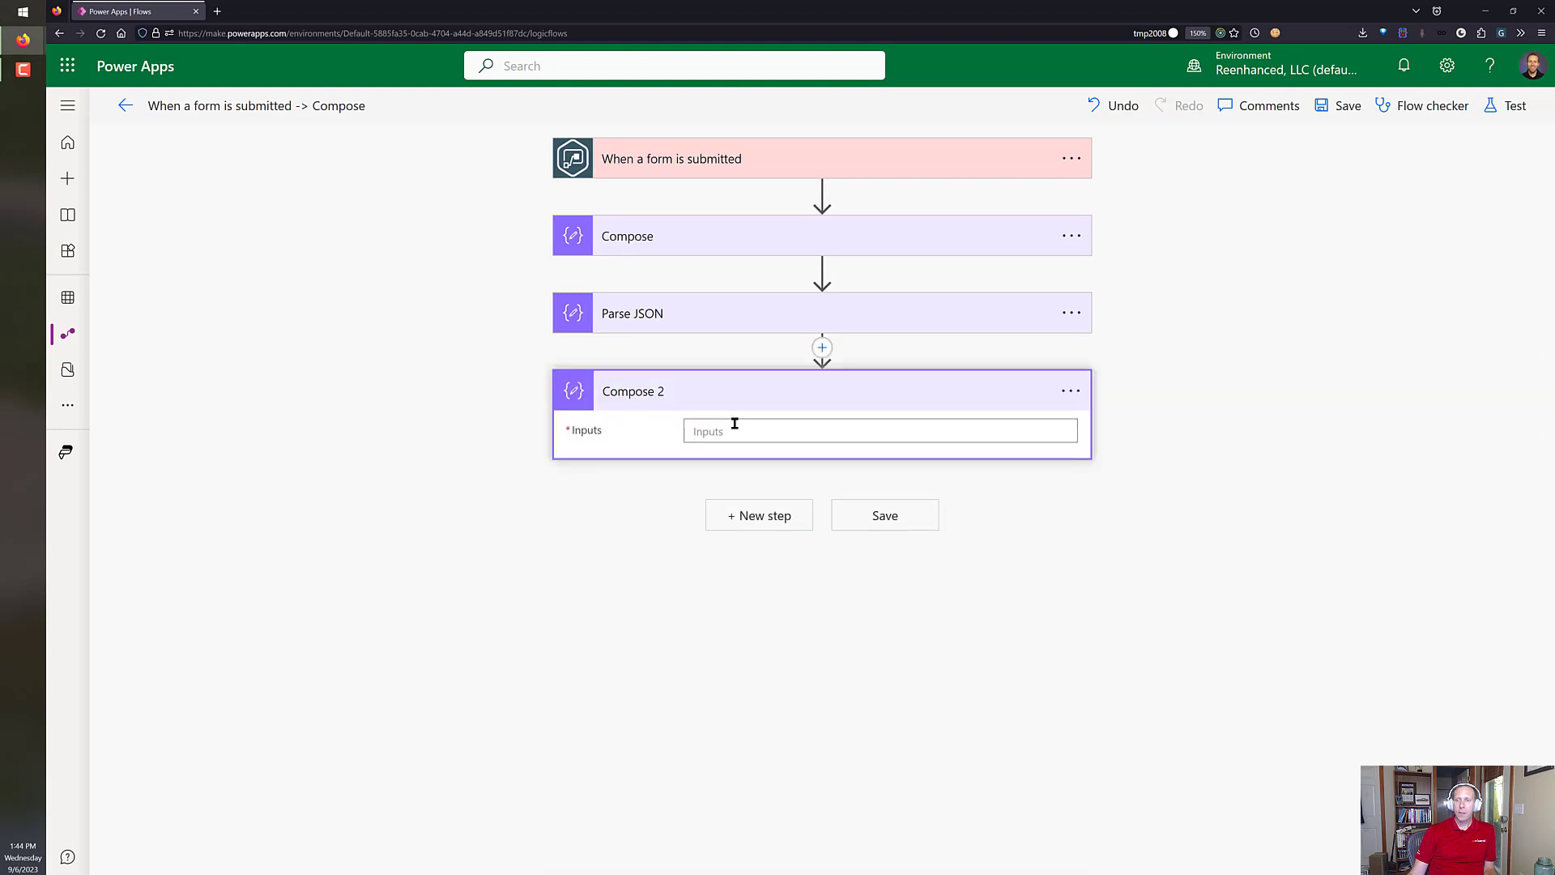
click(1178, 698)
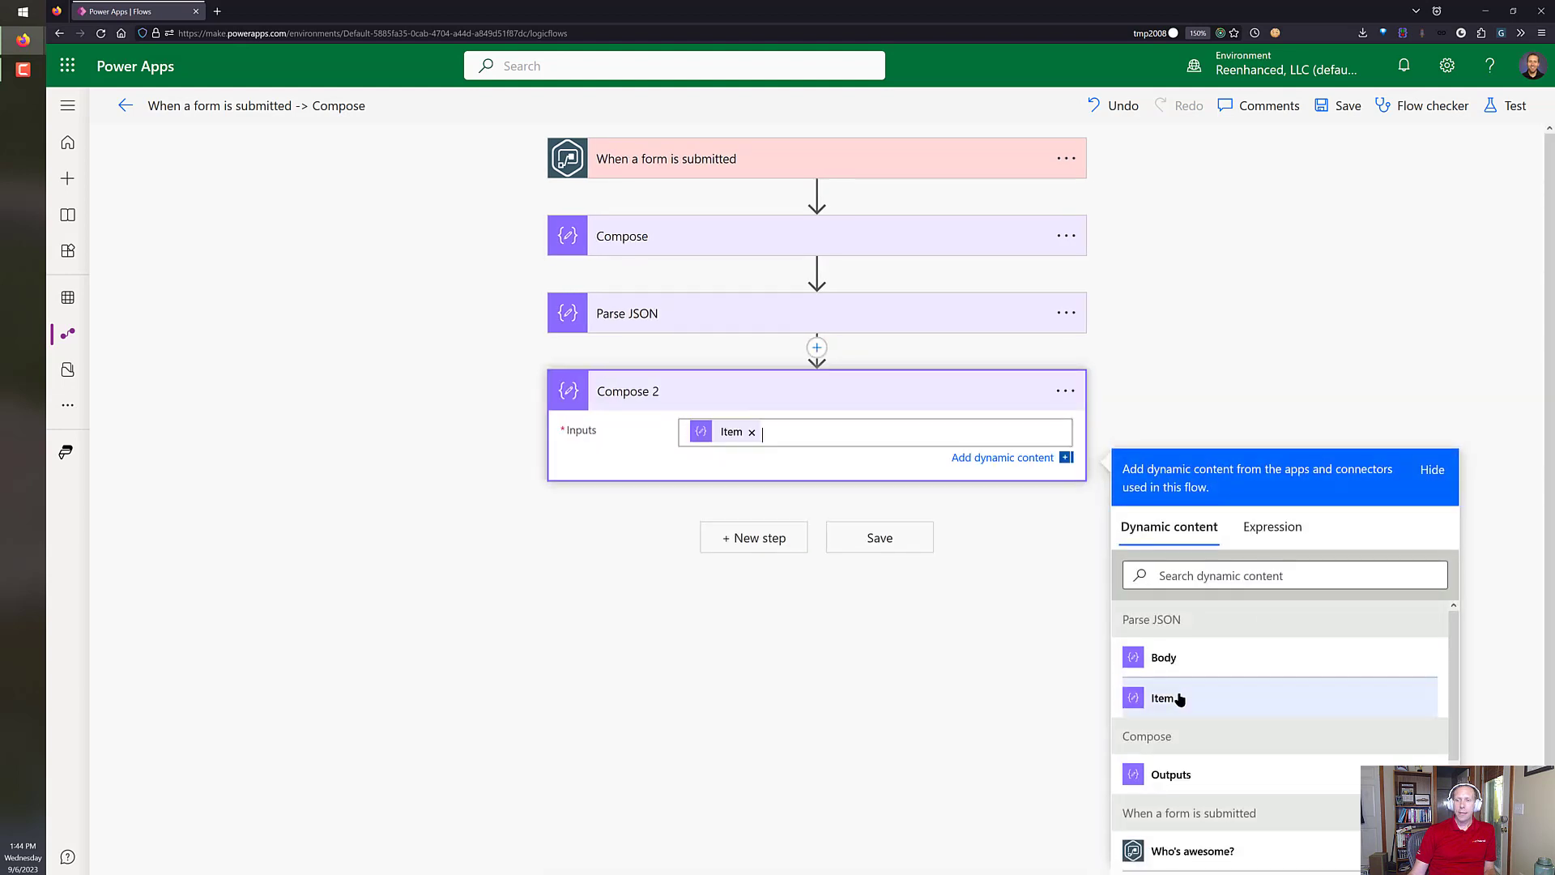
click(880, 693)
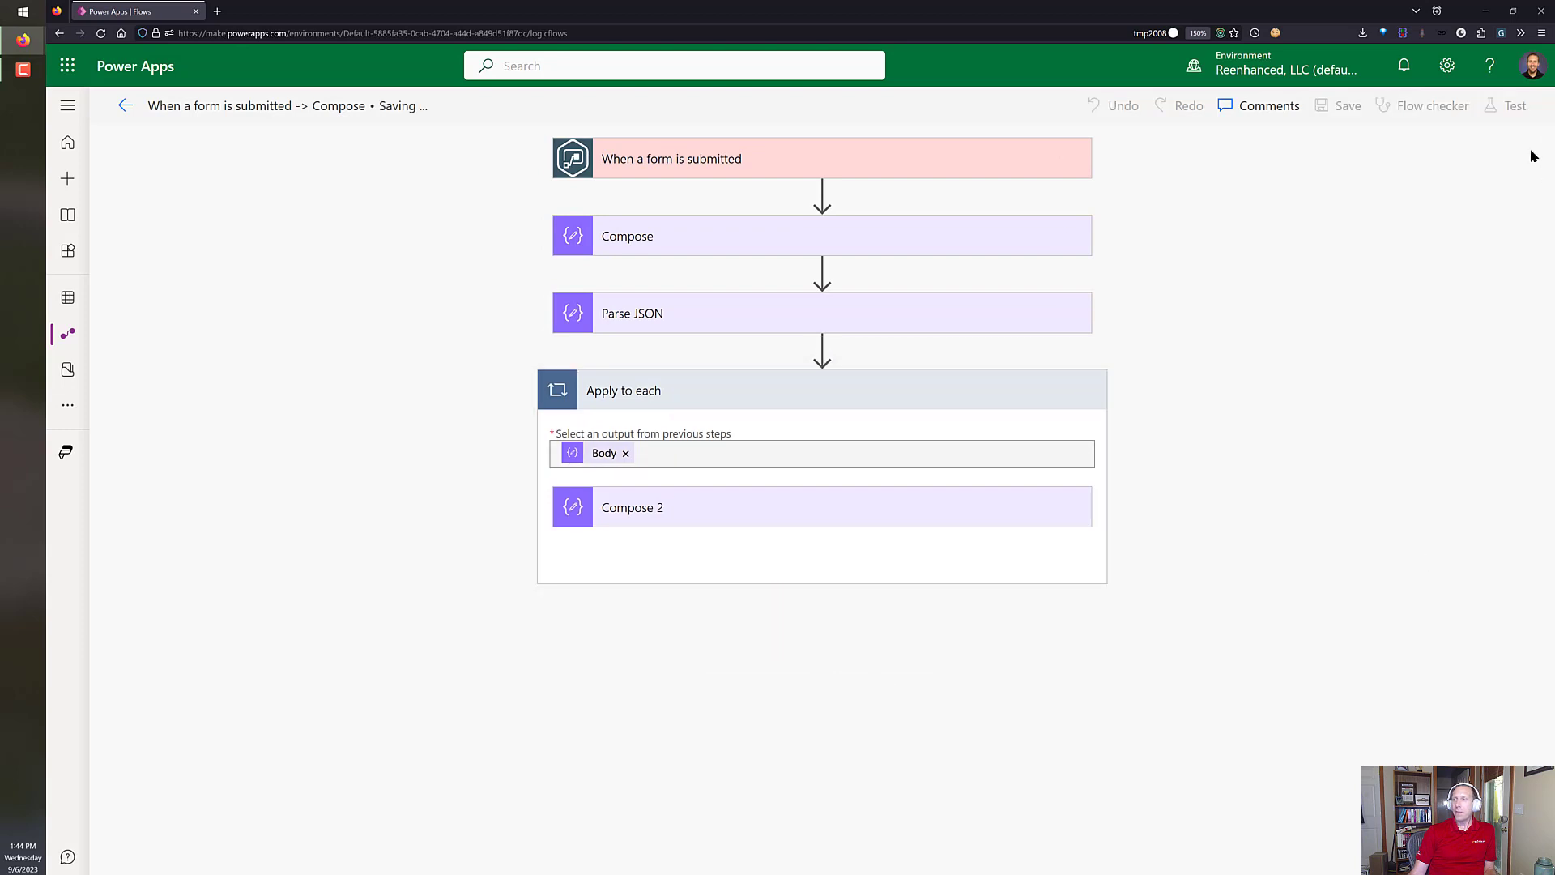
Step: Test the flow automatically with a recently used trigger, using the most recent succeeded run
click(1496, 109)
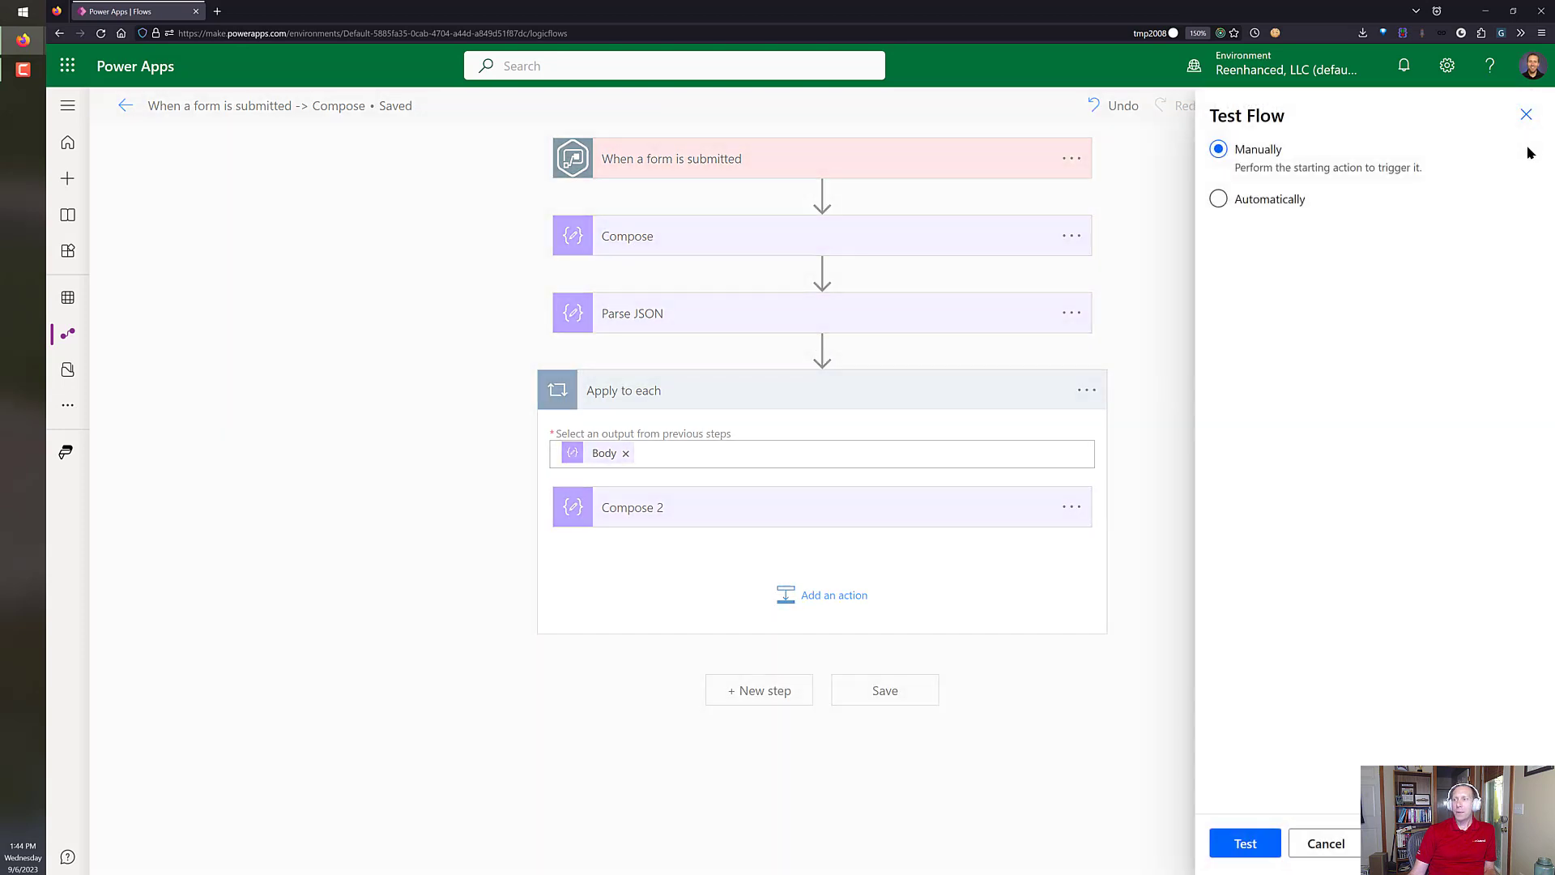
click(1300, 203)
click(1285, 234)
click(1285, 267)
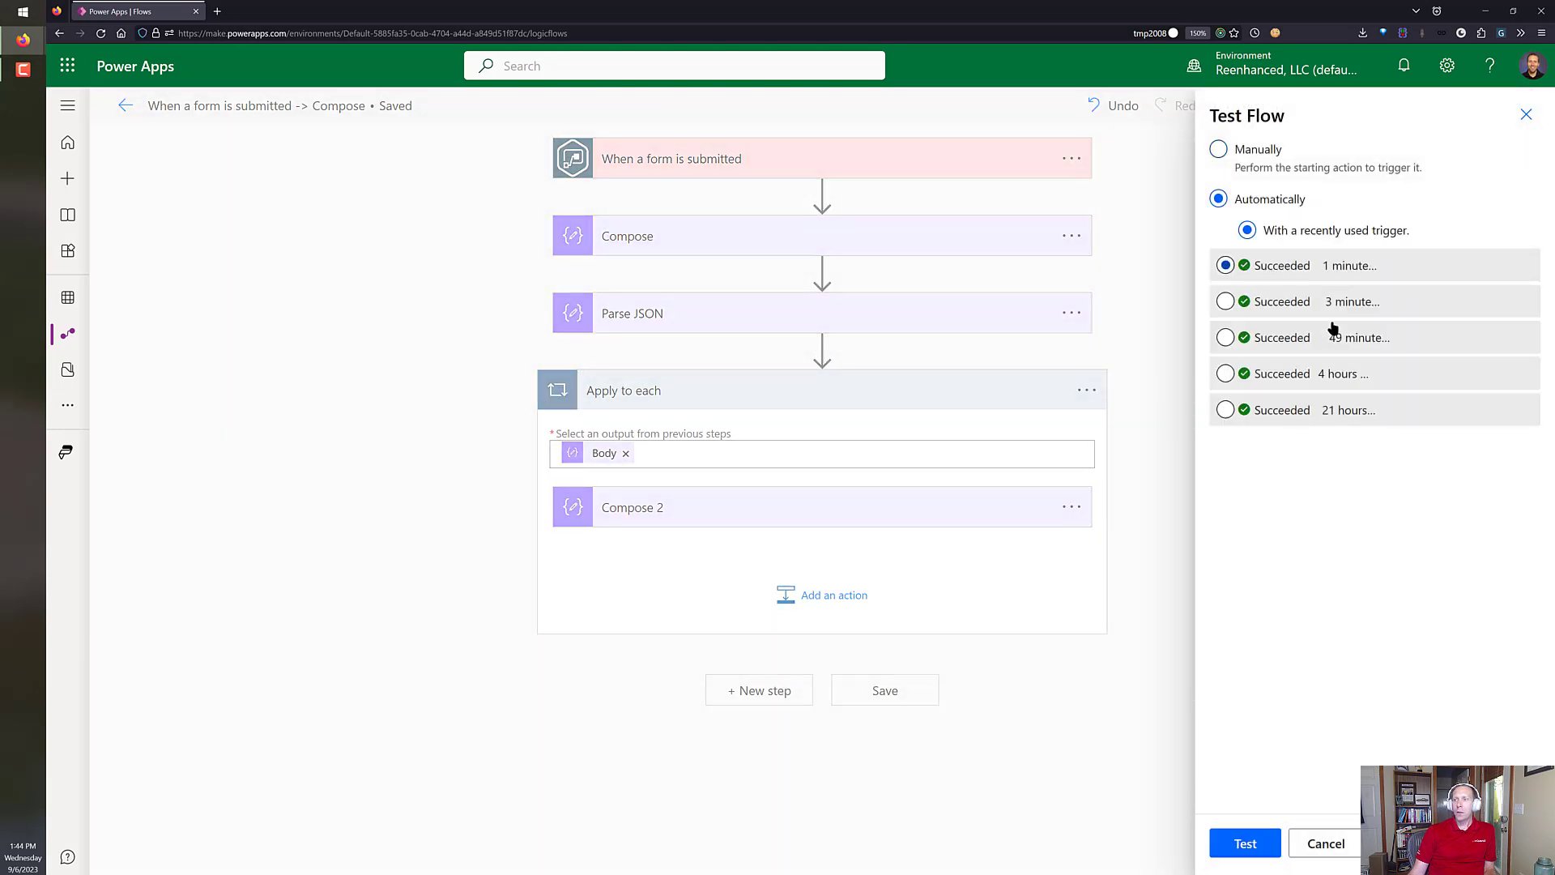
click(1244, 847)
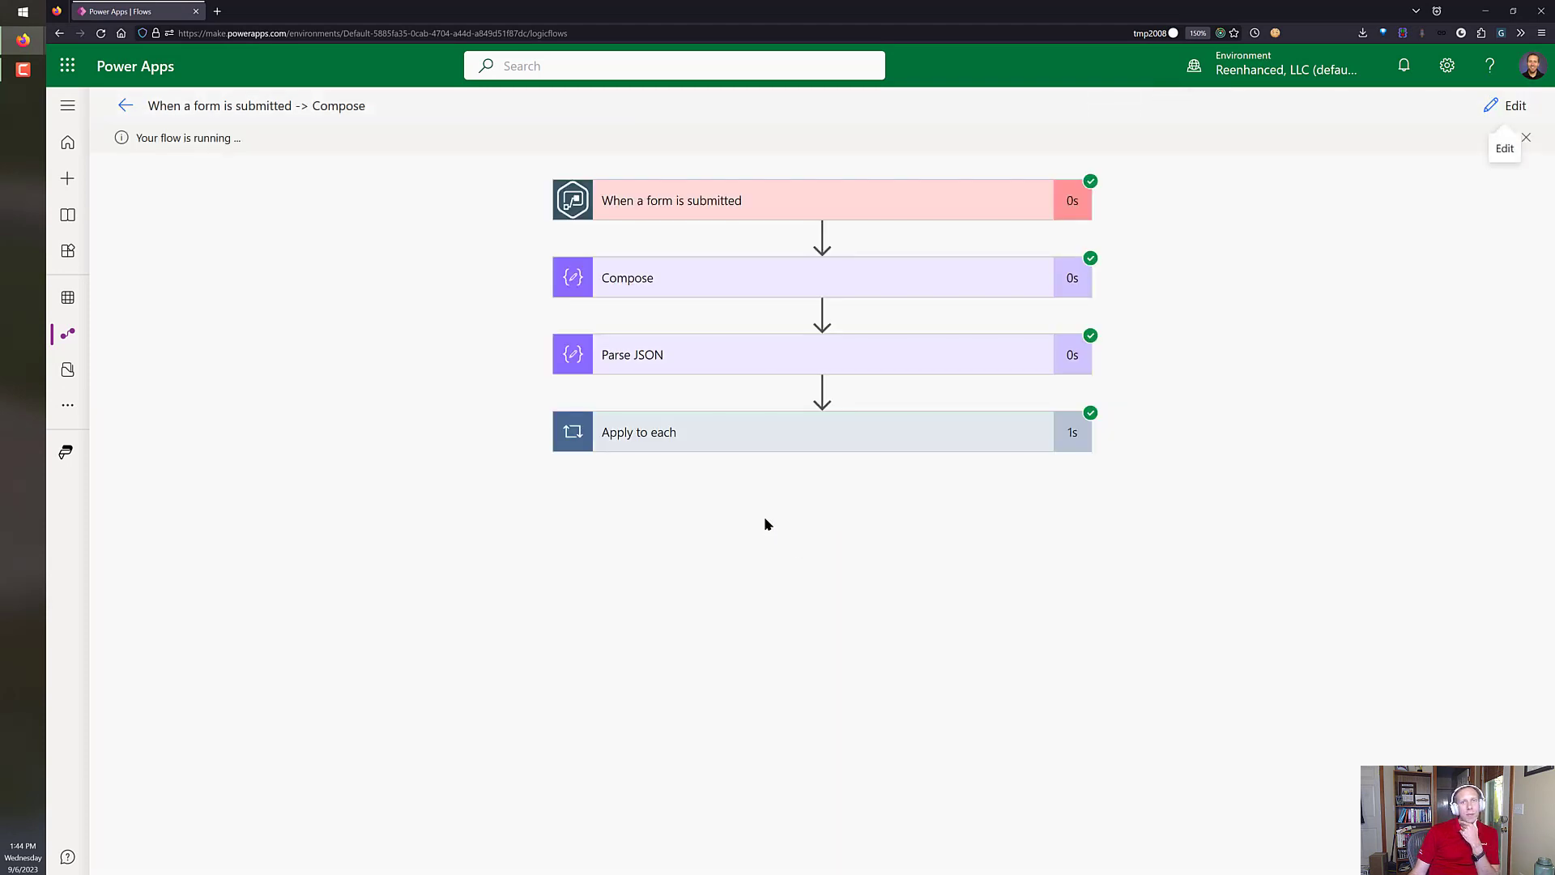
Step: Examine the first Compose action's input in the run through to the end of the File value
click(867, 291)
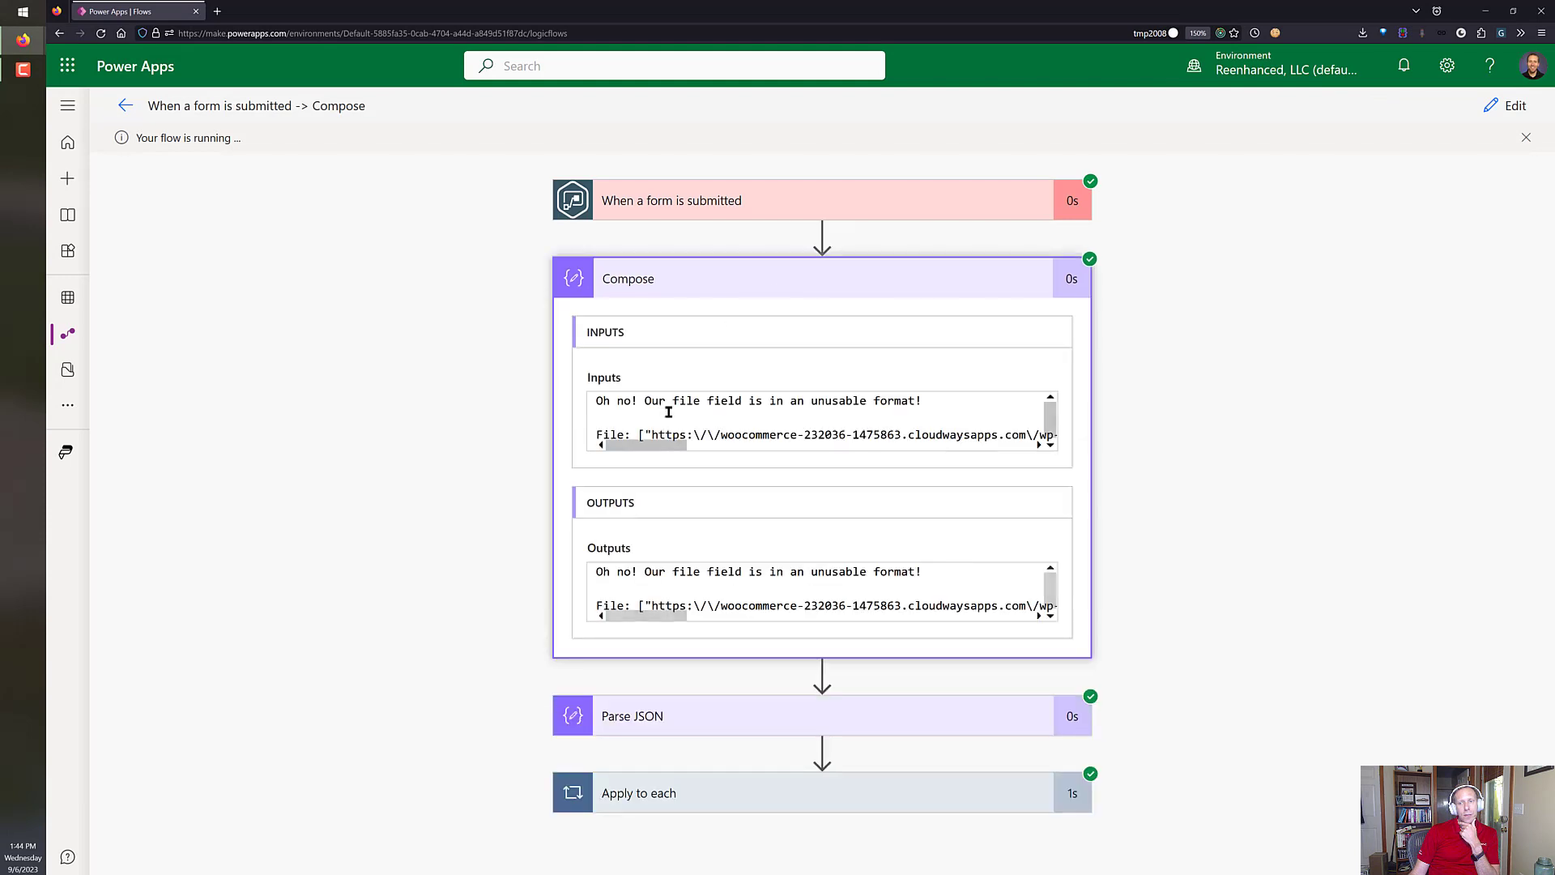
drag(634, 434, 1053, 443)
click(1215, 544)
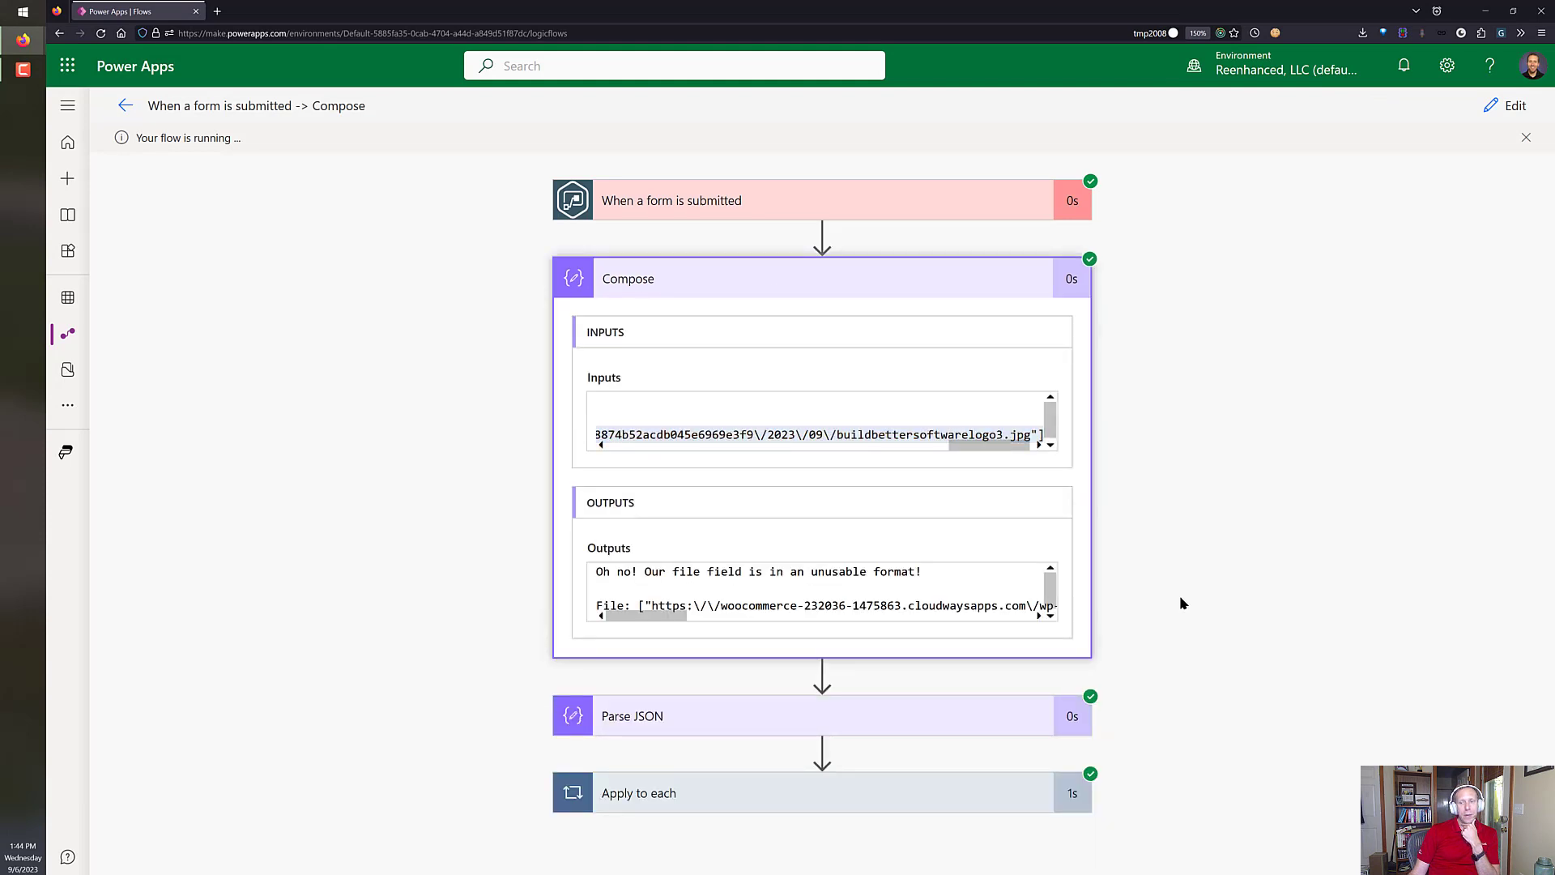
Step: Examine the Compose 2 input through to the file name in both iterations of Apply to each
click(810, 786)
scroll(1338, 643, down, 2)
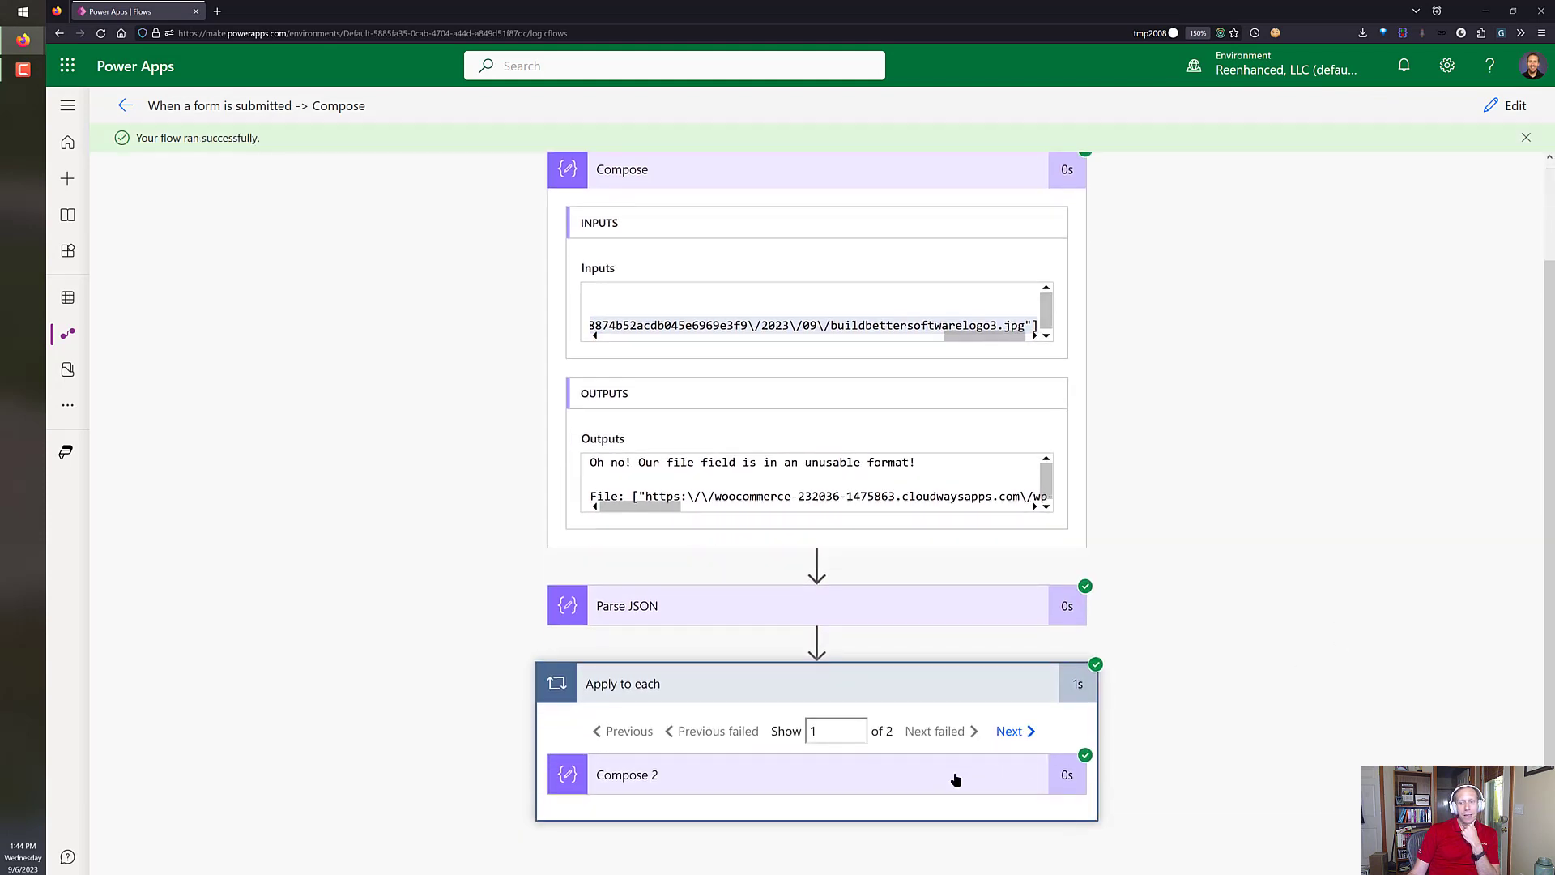
click(954, 778)
scroll(1288, 547, down, 5)
drag(656, 621, 949, 624)
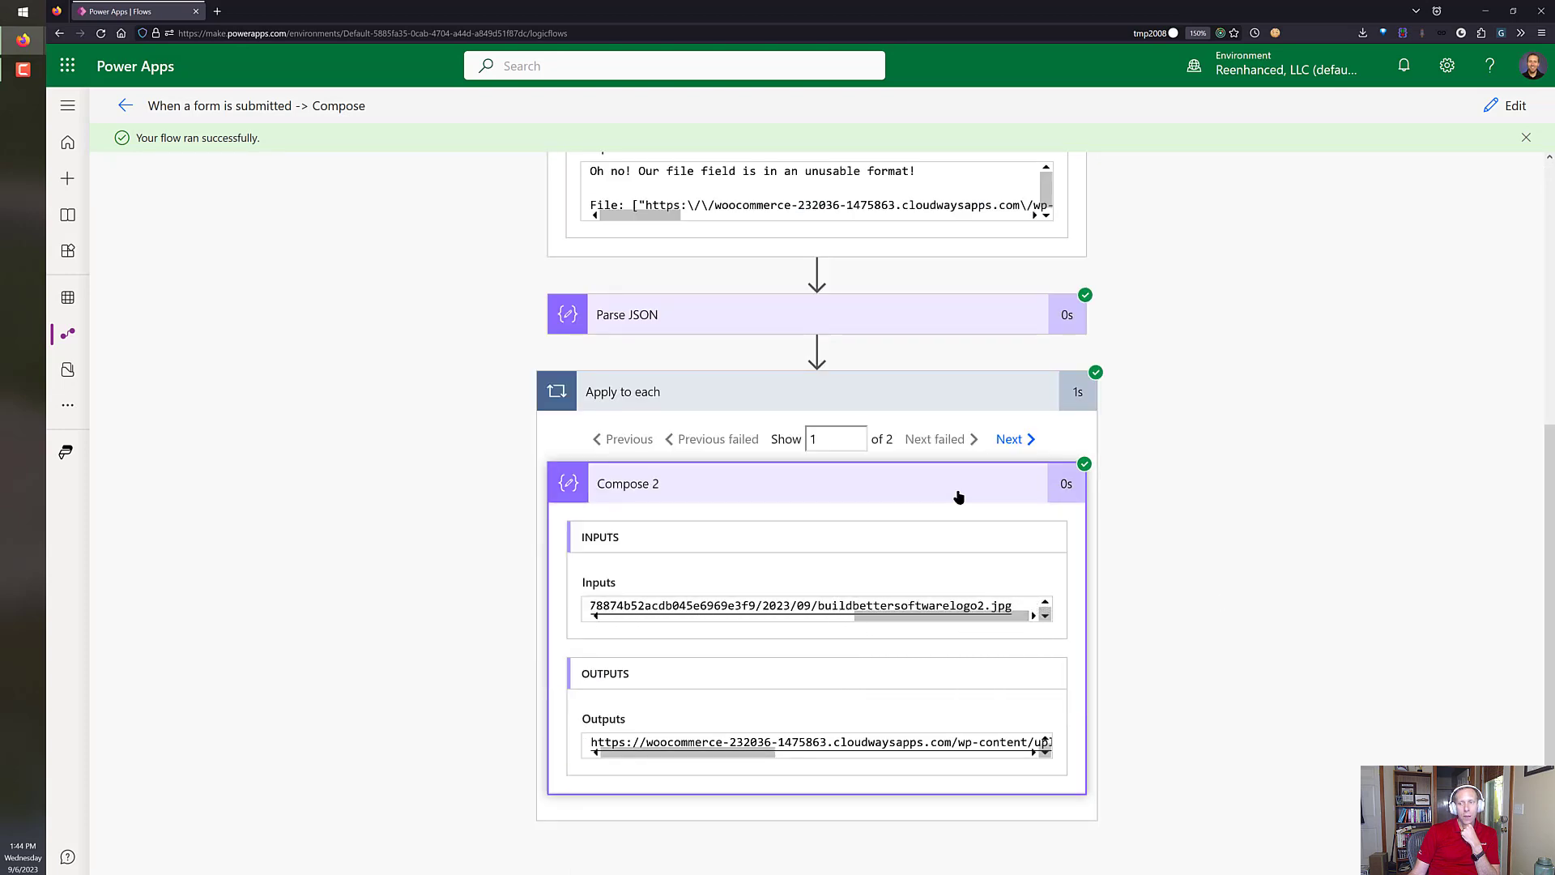
click(1008, 439)
scroll(1274, 719, down, 3)
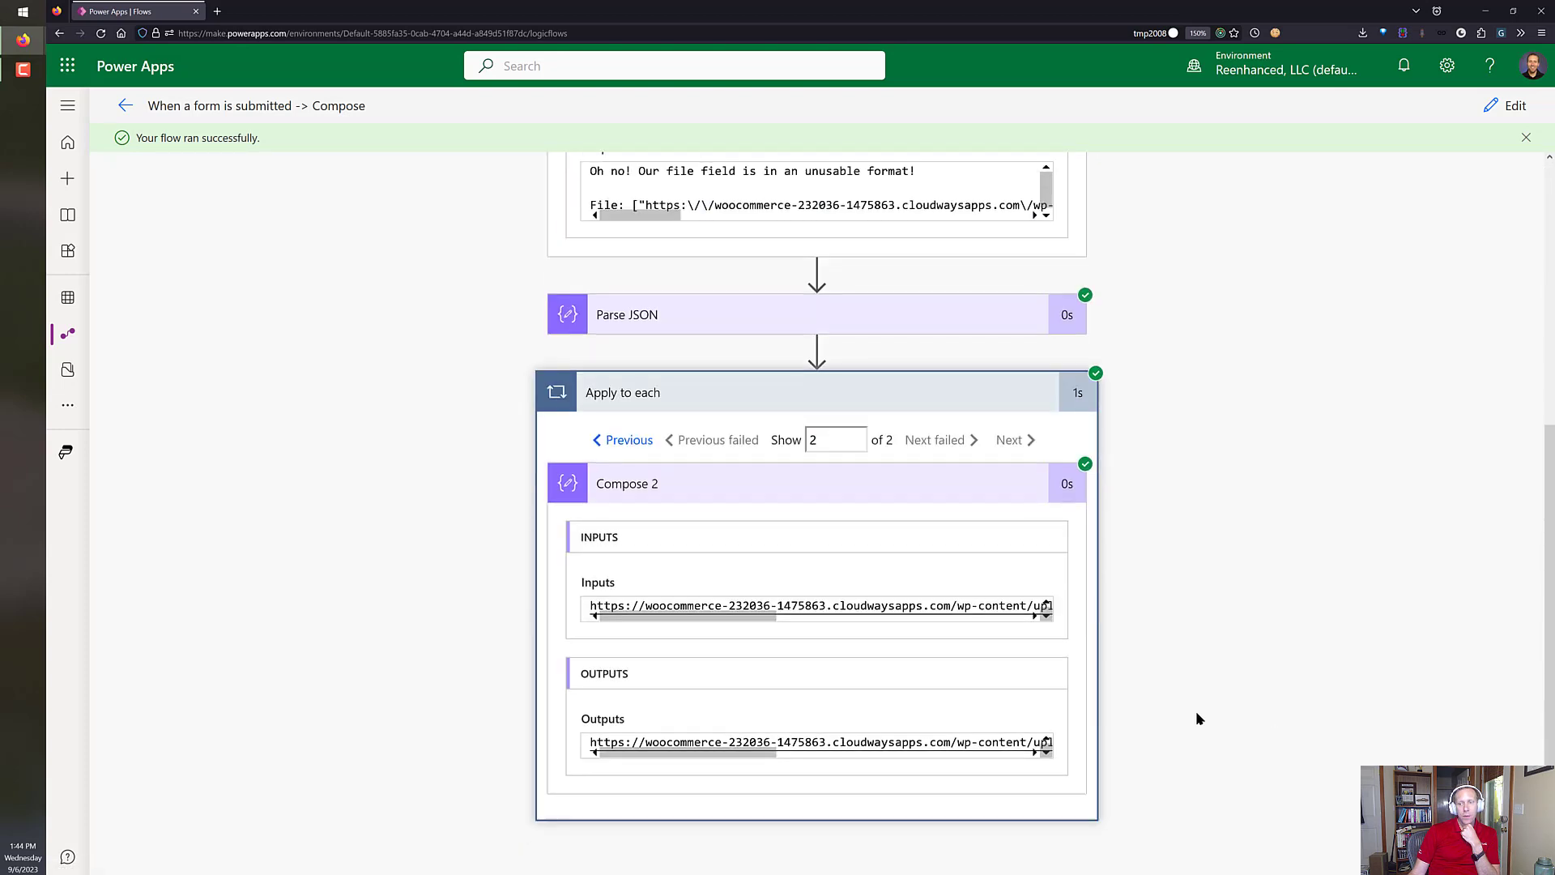
drag(692, 619, 1005, 627)
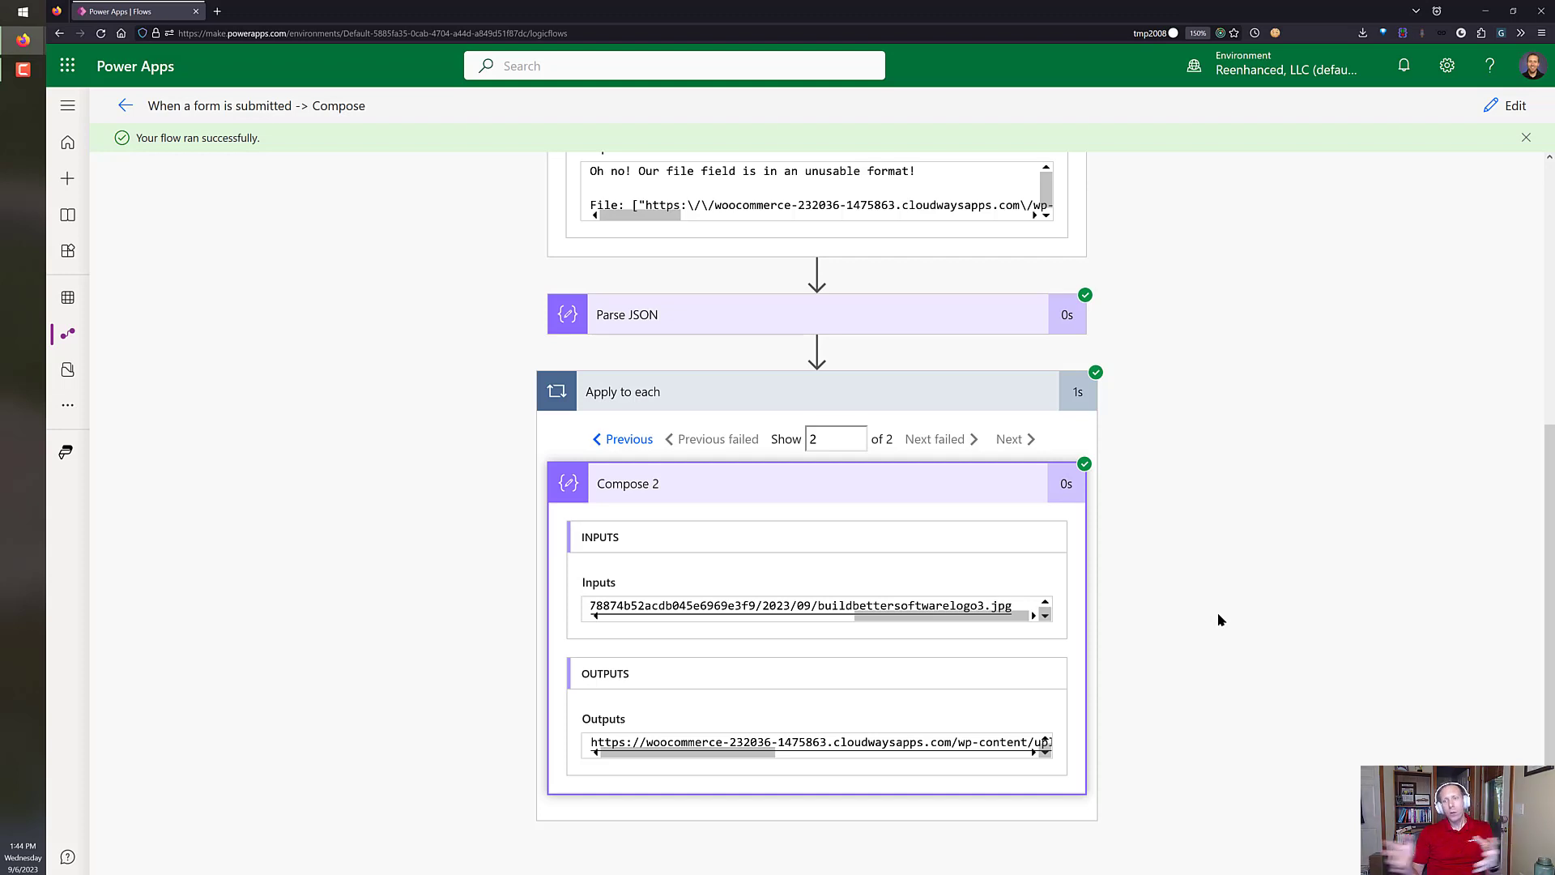
scroll(1172, 604, up, 4)
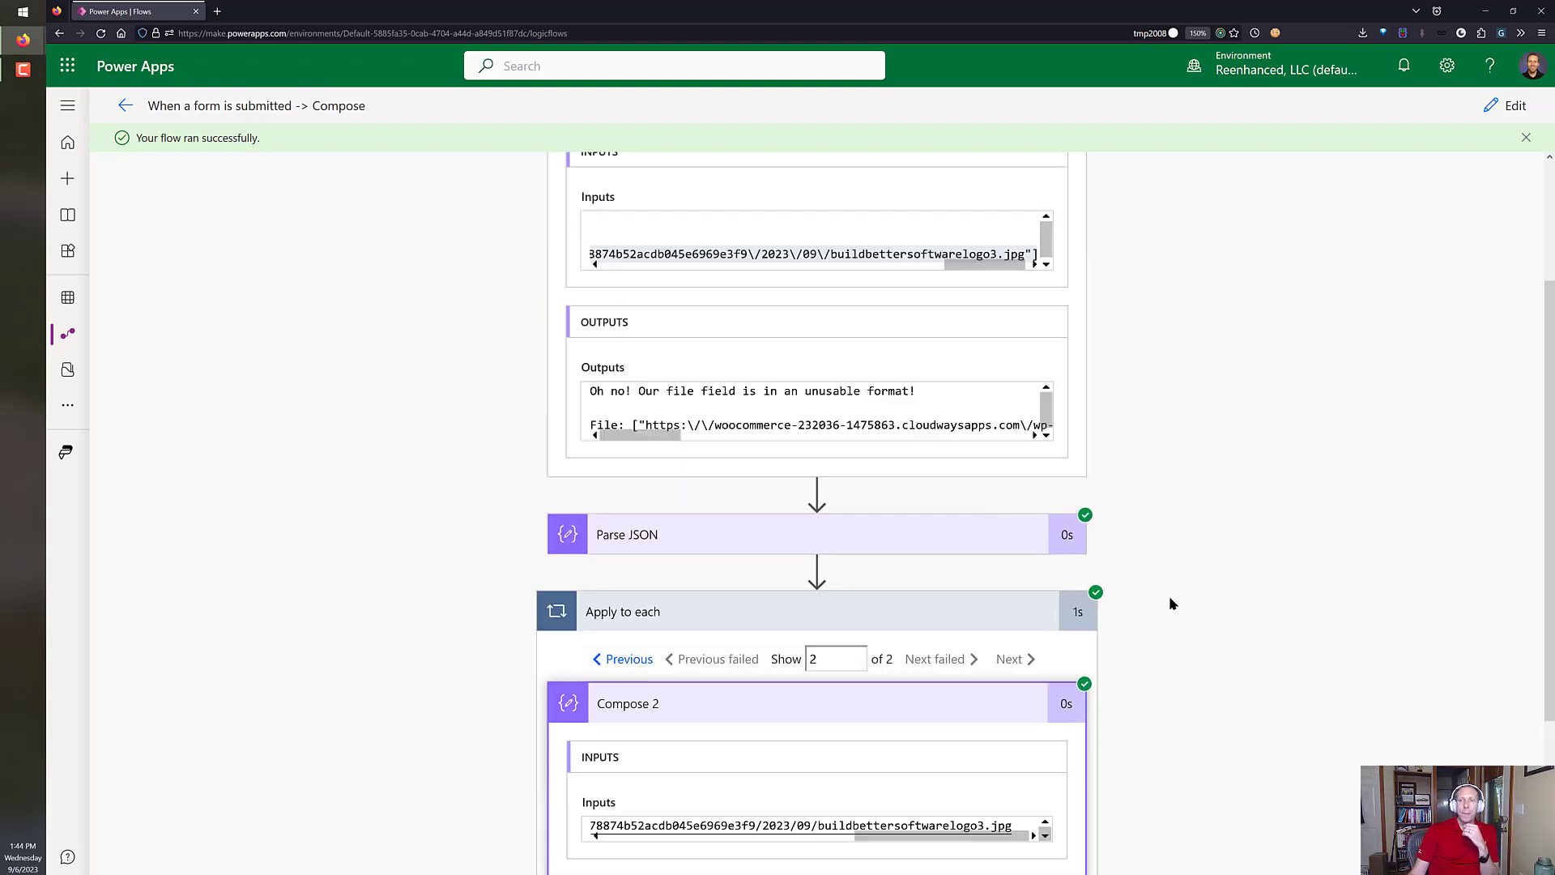
scroll(898, 489, up, 1)
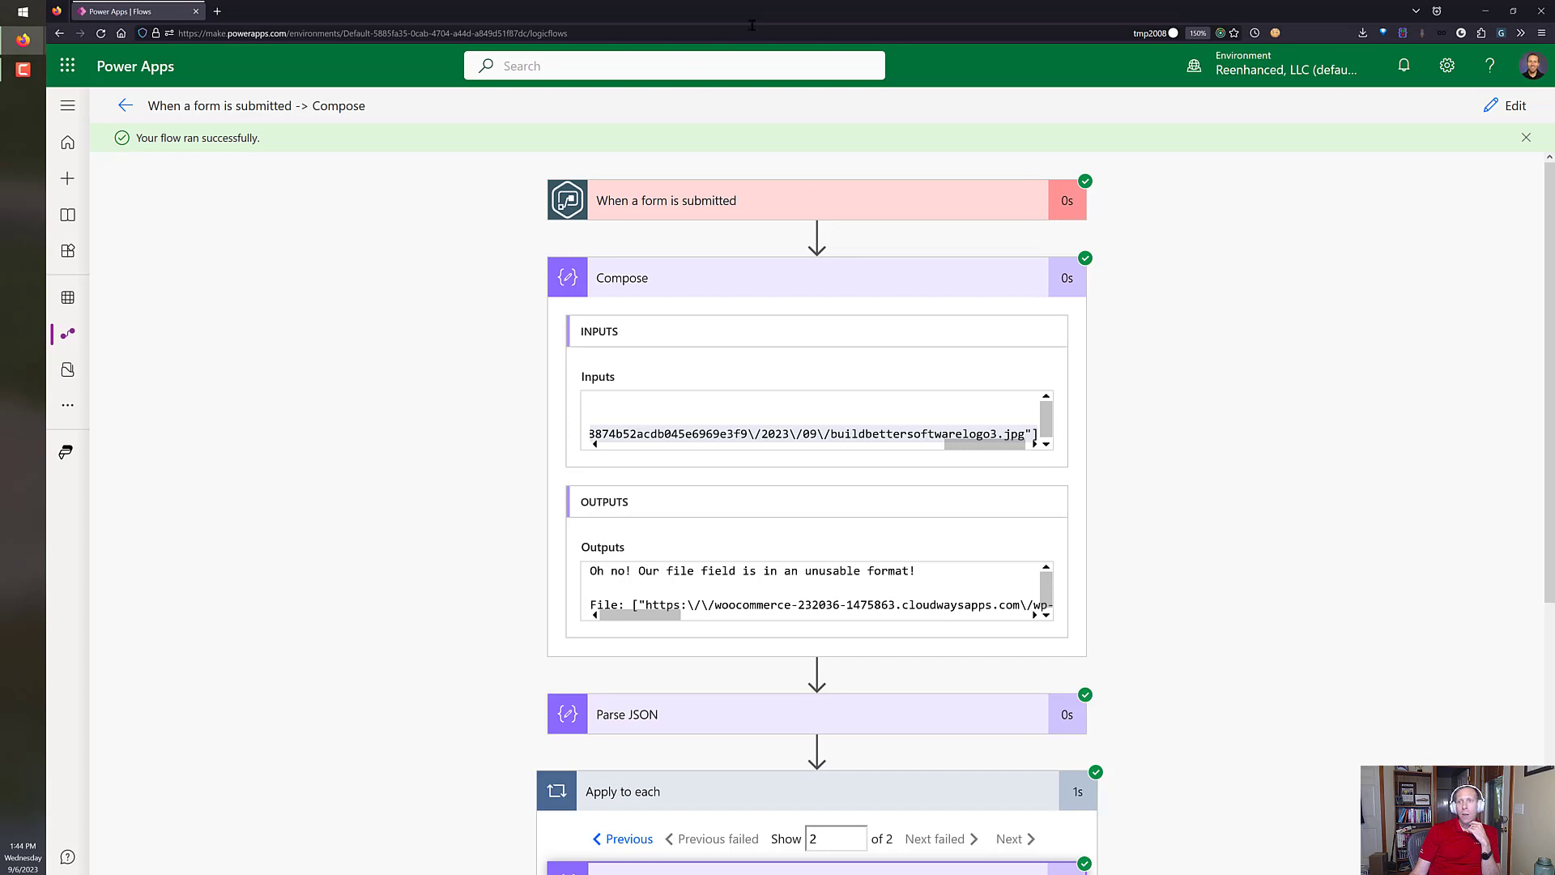
Step: Switch to the Gravity Forms editor for Summit 2021 Demo and view the File field's multiple-file settings
drag(752, 14, 0, 176)
click(136, 13)
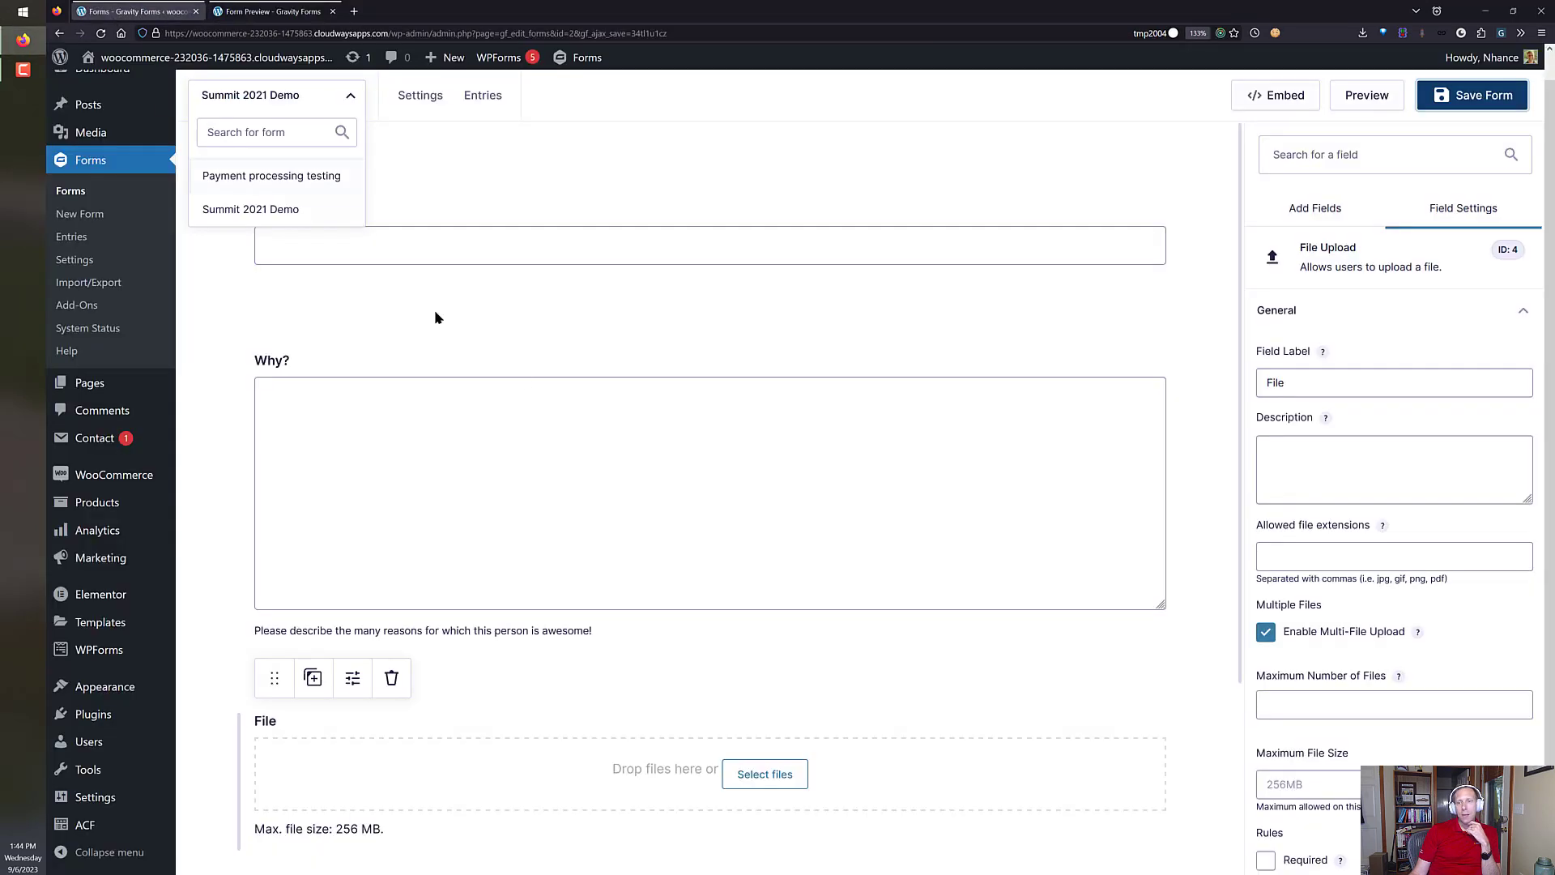
click(435, 317)
scroll(208, 563, down, 3)
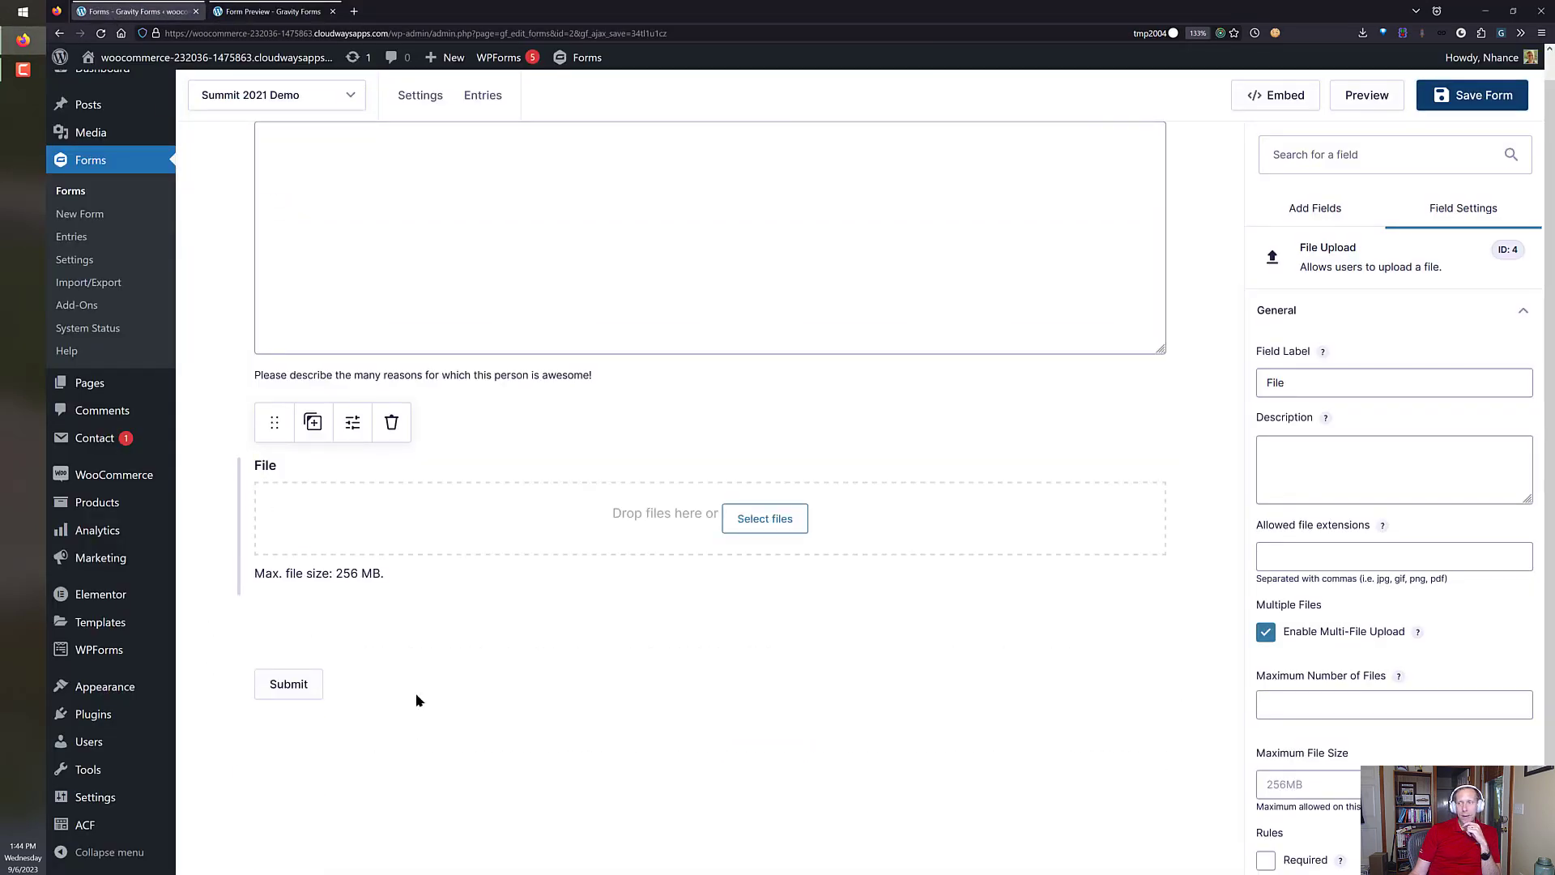
scroll(1291, 566, down, 2)
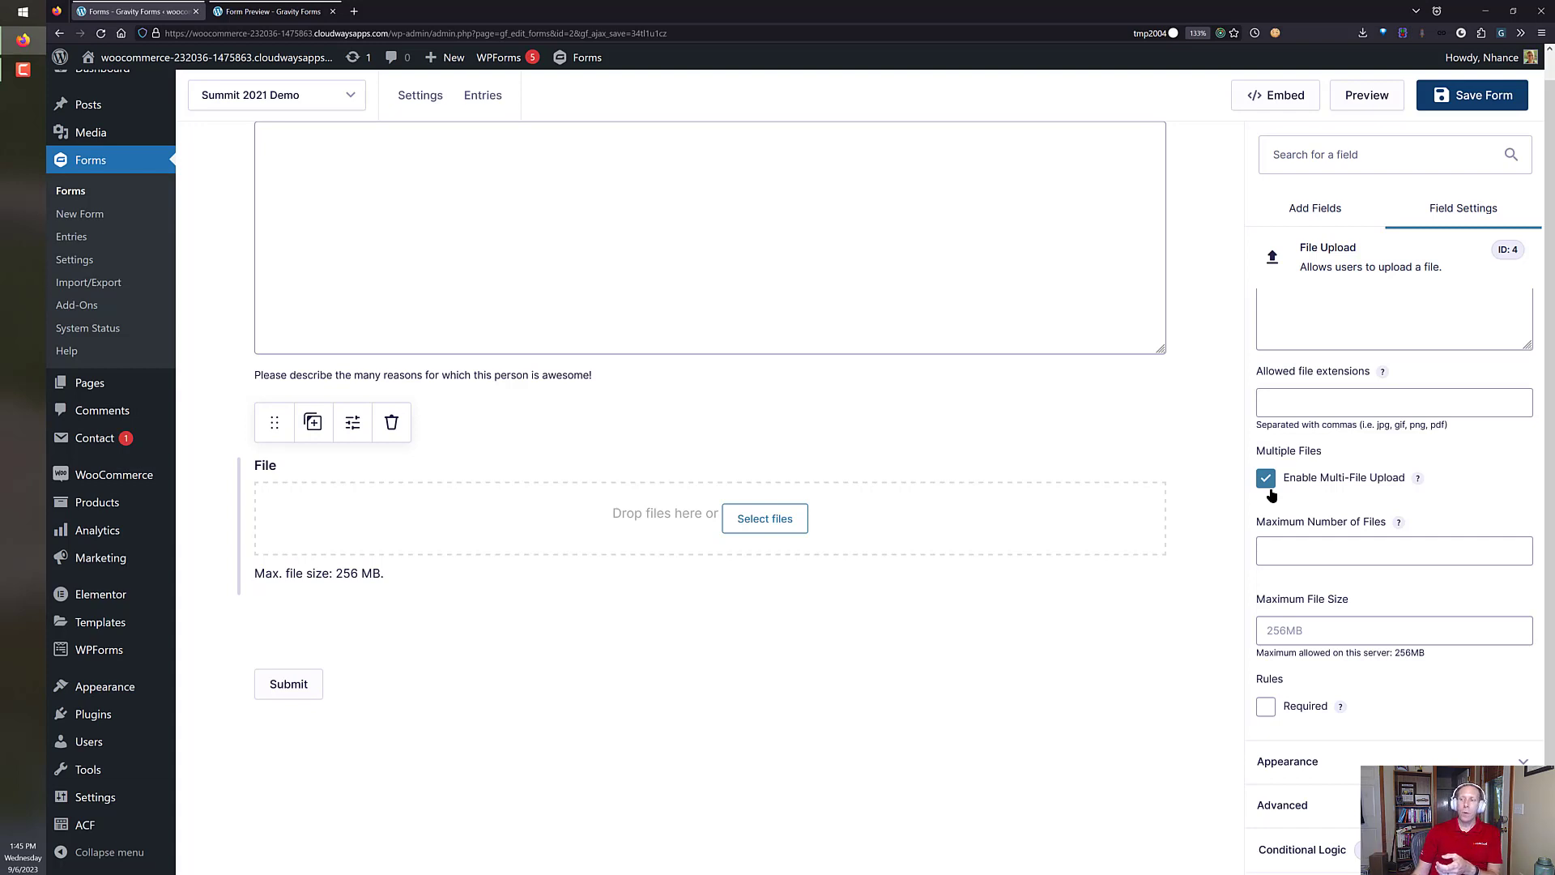
Step: Disable multi-file upload on the File field and re-enable it
click(1266, 481)
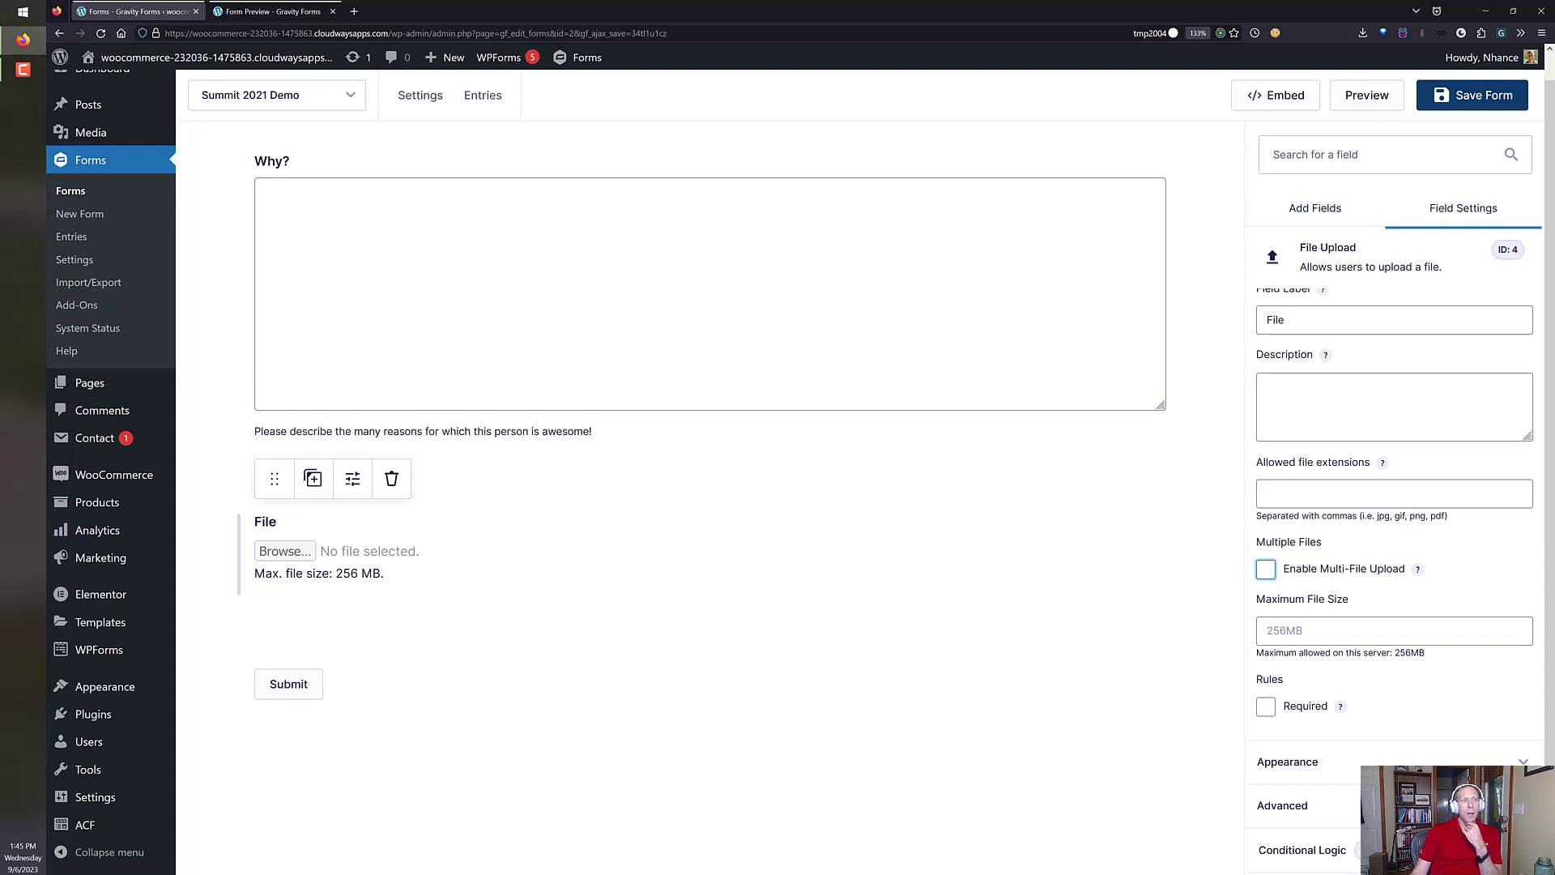
drag(502, 97, 709, 168)
click(1266, 572)
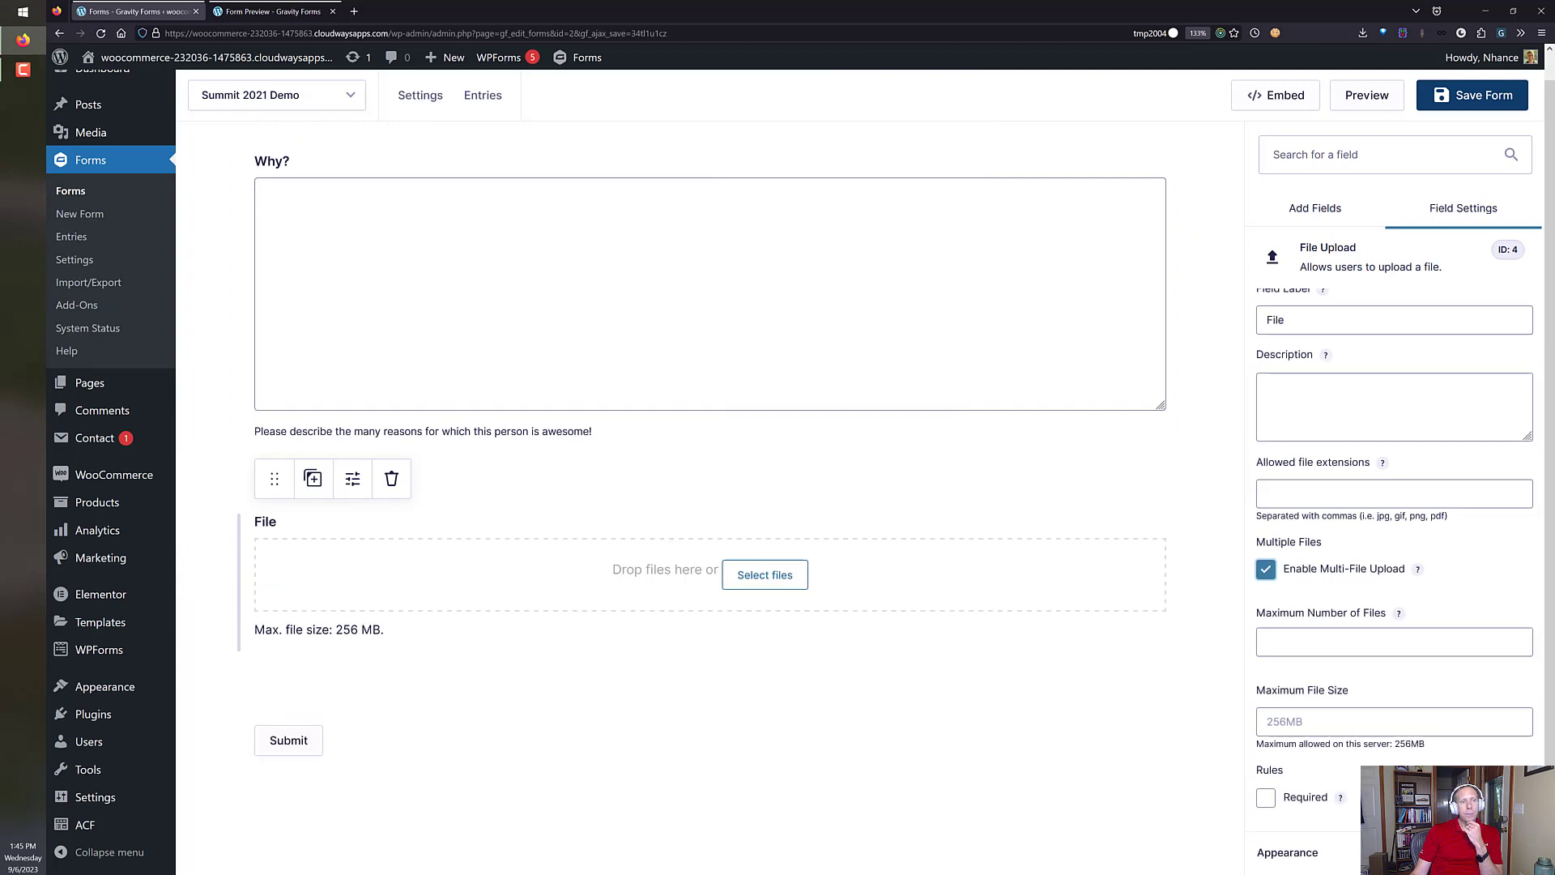
Step: Switch back to the flow run in Power Apps and review the Compose and Compose 2 results
drag(688, 131, 874, 119)
click(1100, 125)
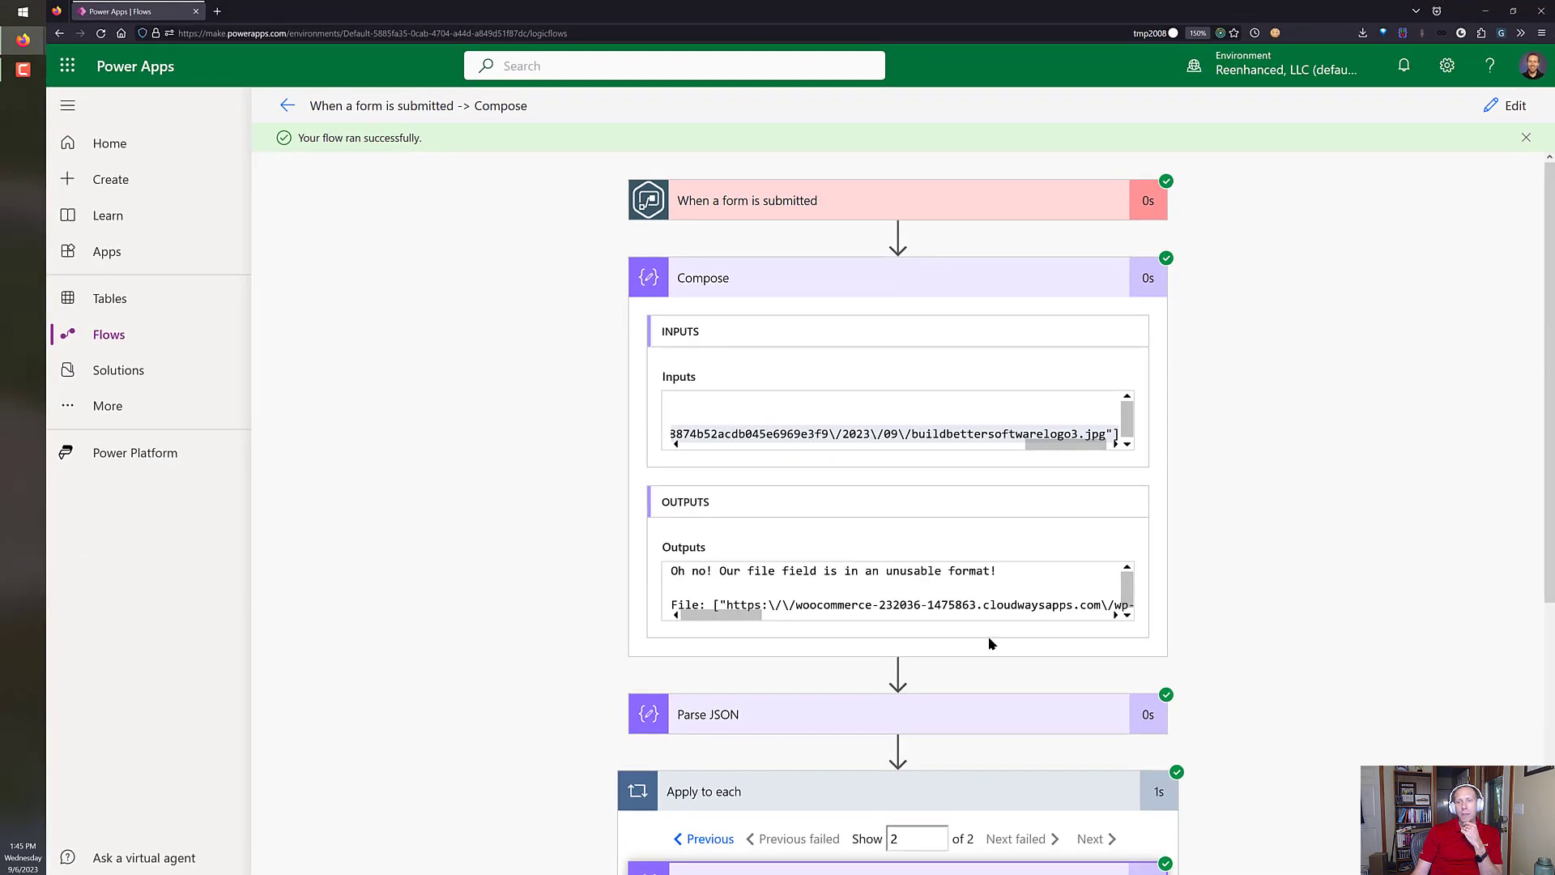
scroll(991, 643, down, 3)
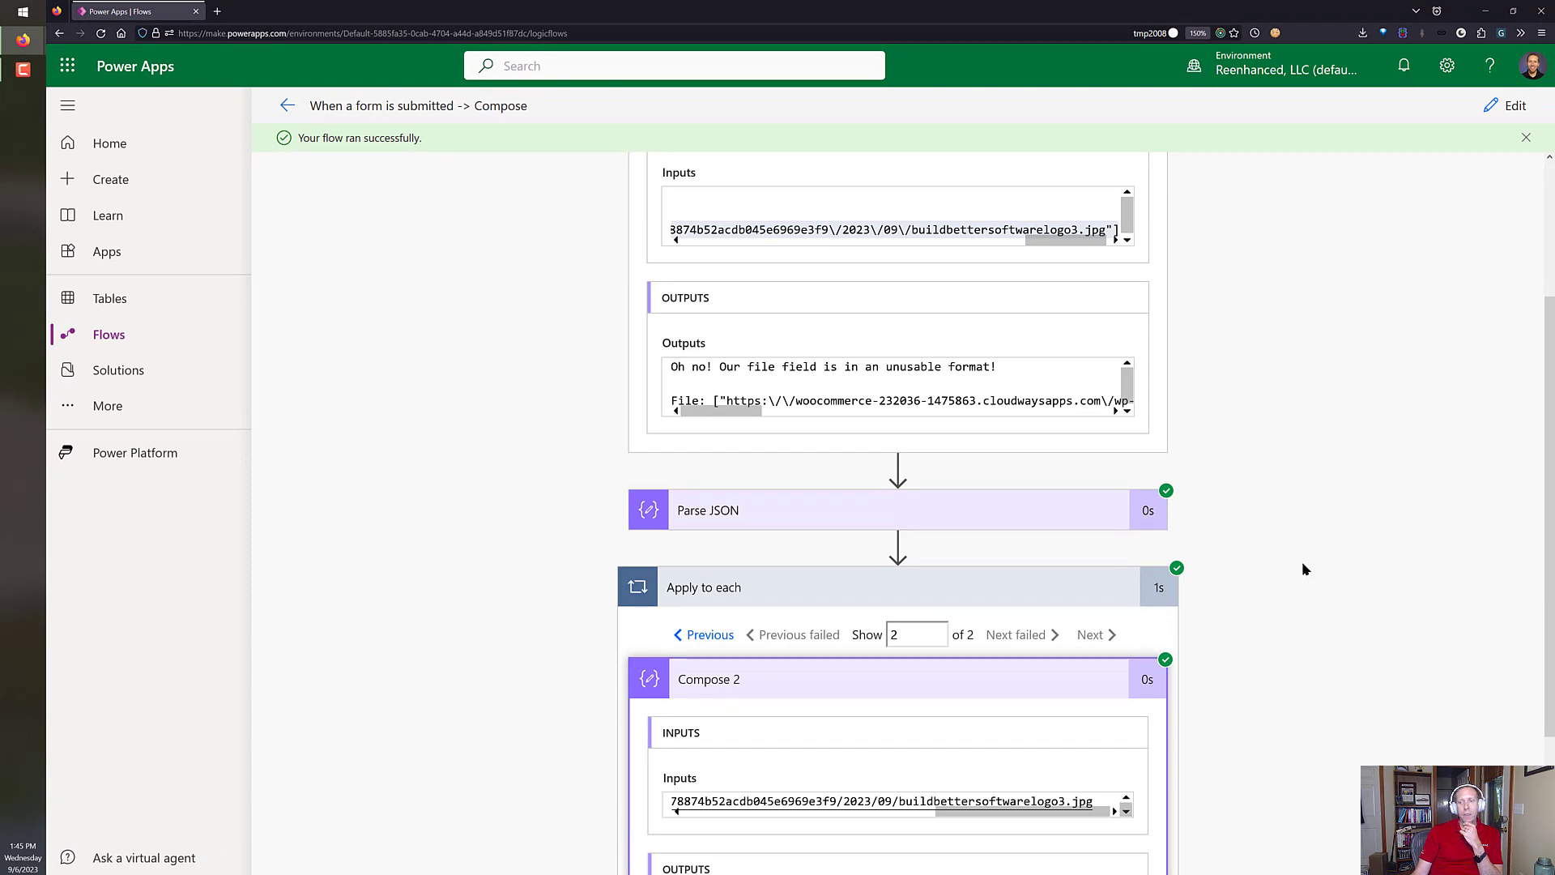
scroll(1306, 569, down, 3)
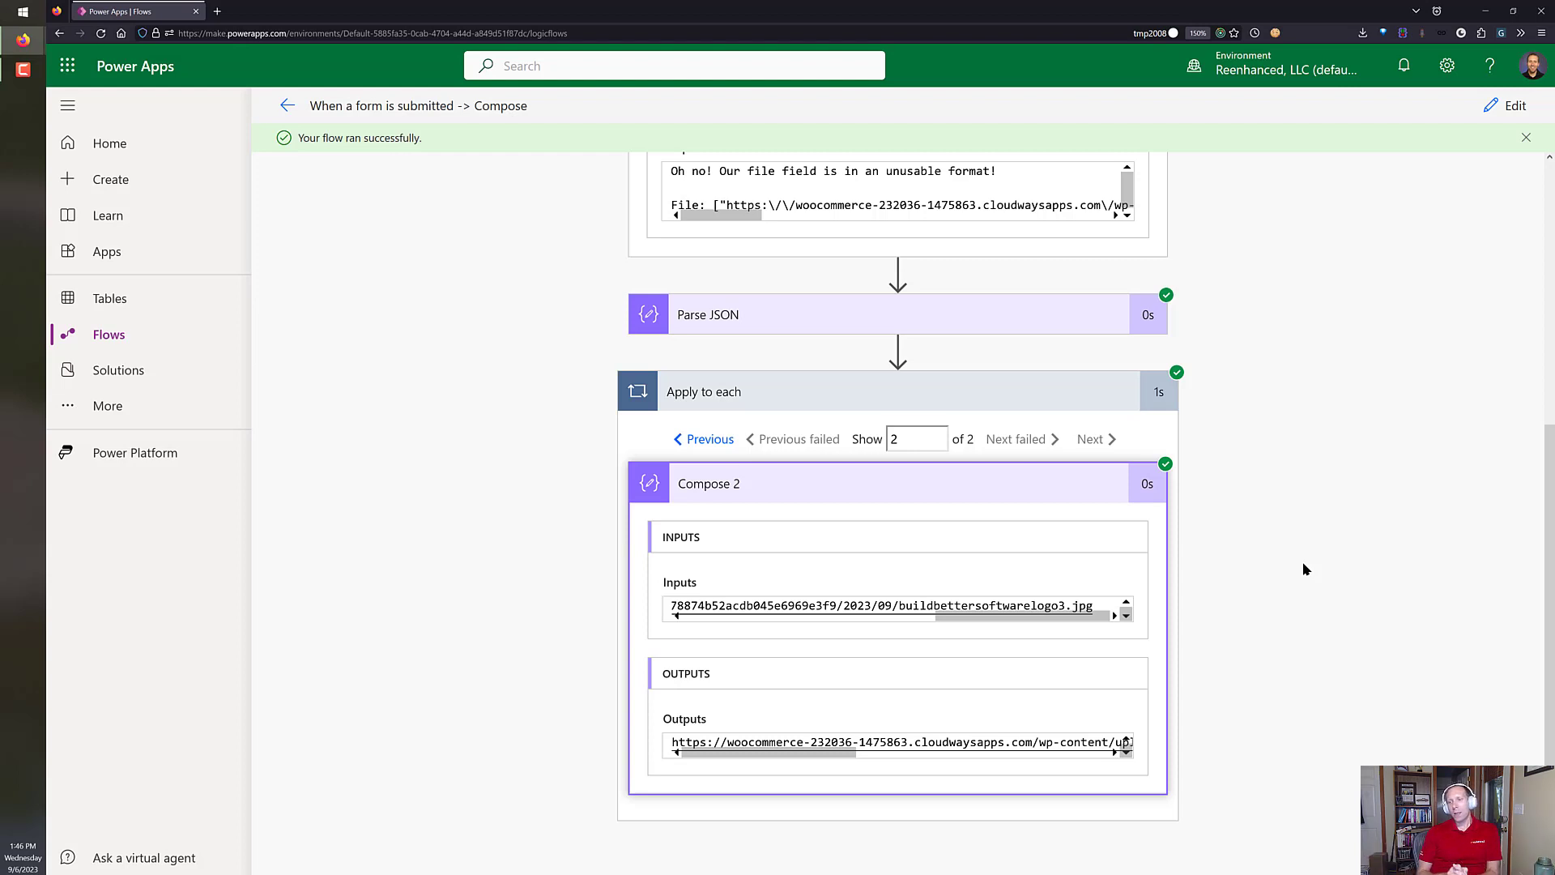
scroll(1304, 569, up, 5)
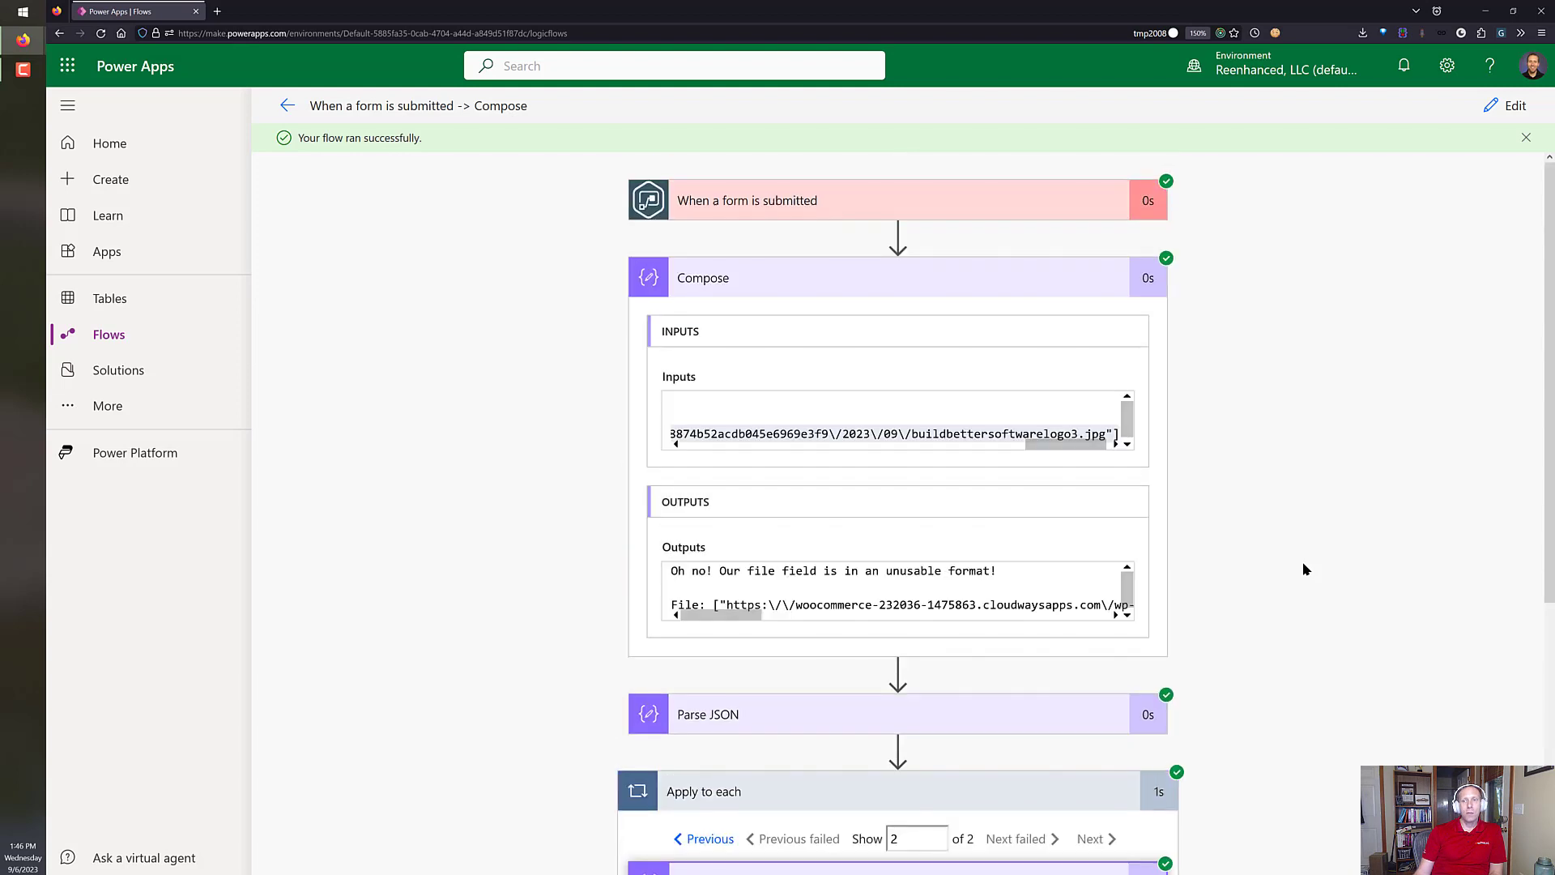